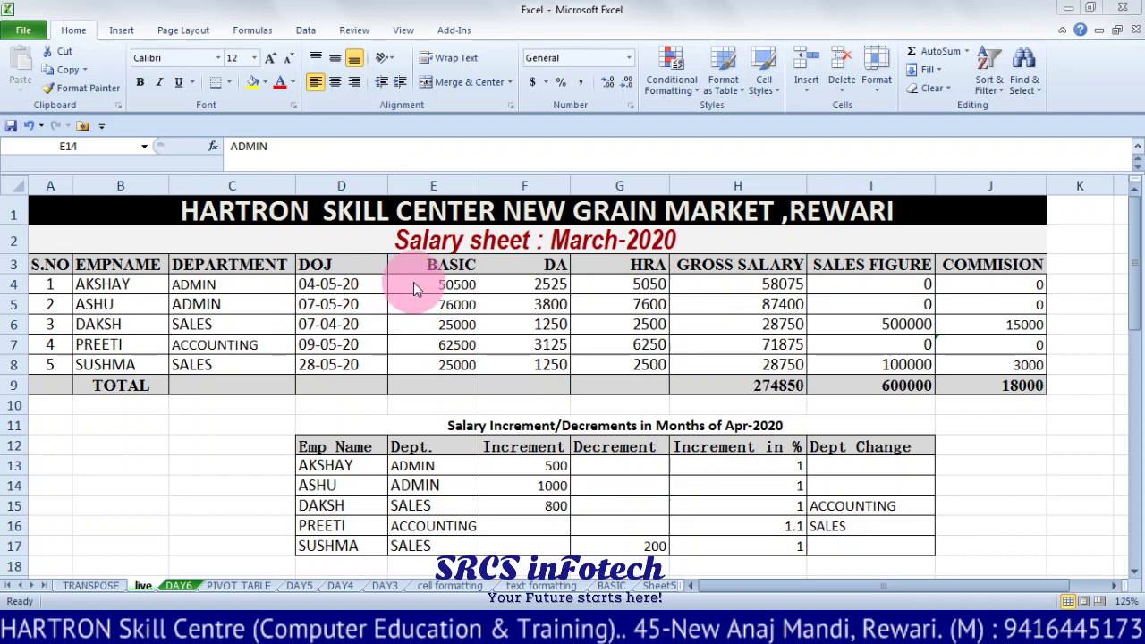
- Inspect the five BASIC salary values in E4:E8
{"action": "key", "text": "F2"}
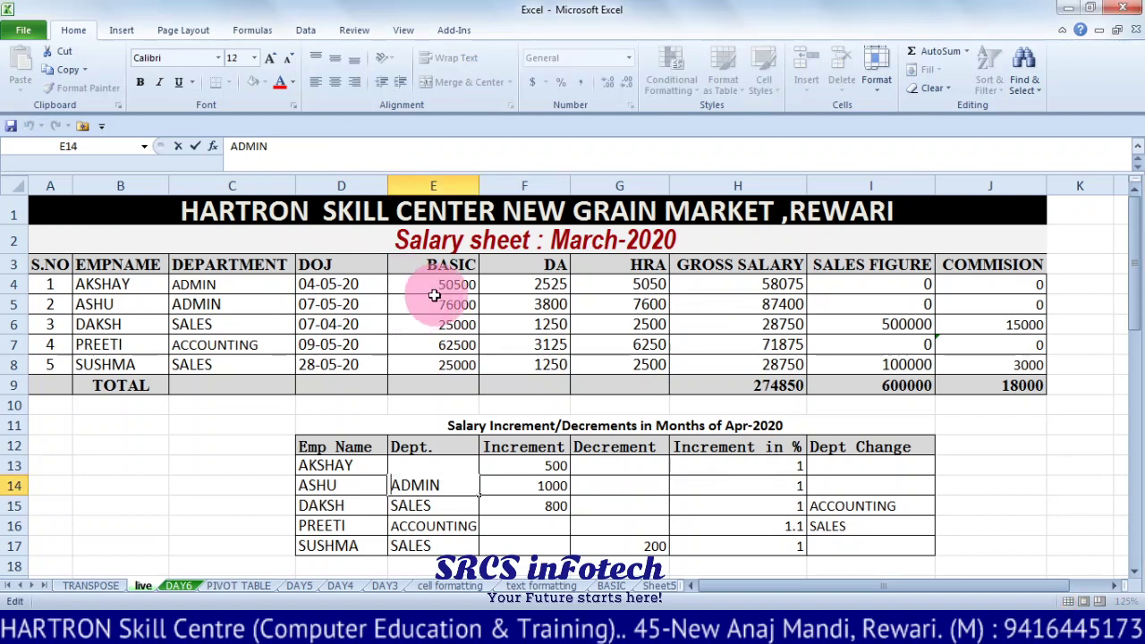
{"action": "left_click", "coordinate": [452, 364]}
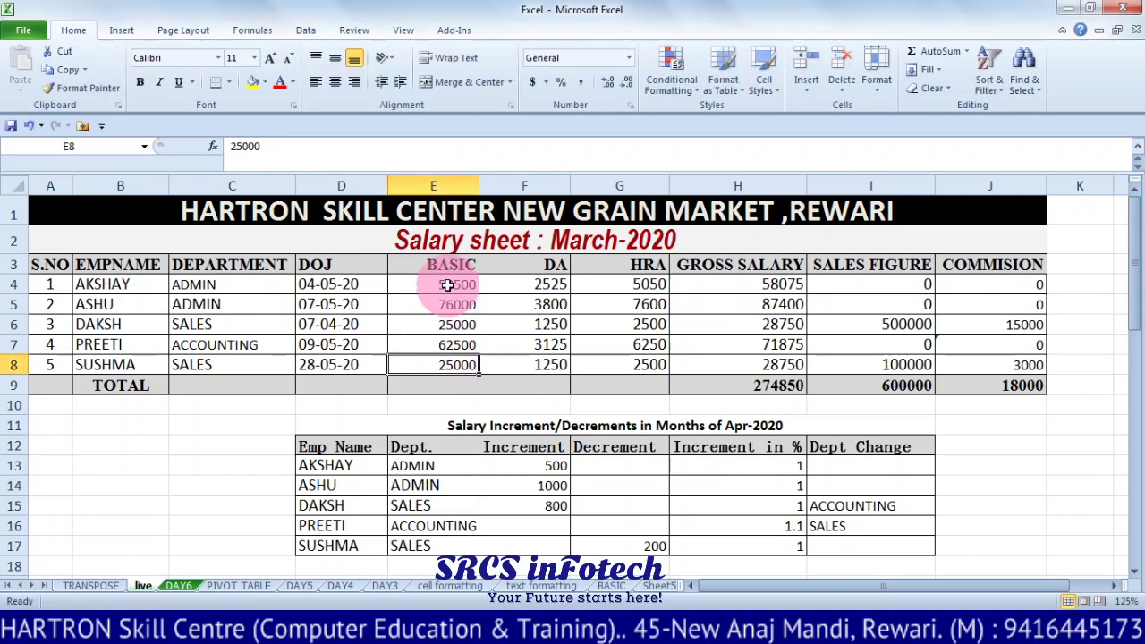
{"action": "mouse_move", "coordinate": [447, 284]}
{"action": "left_mouse_down"}
{"action": "mouse_move", "coordinate": [445, 368]}
{"action": "mouse_move", "coordinate": [459, 368]}
{"action": "left_mouse_up"}
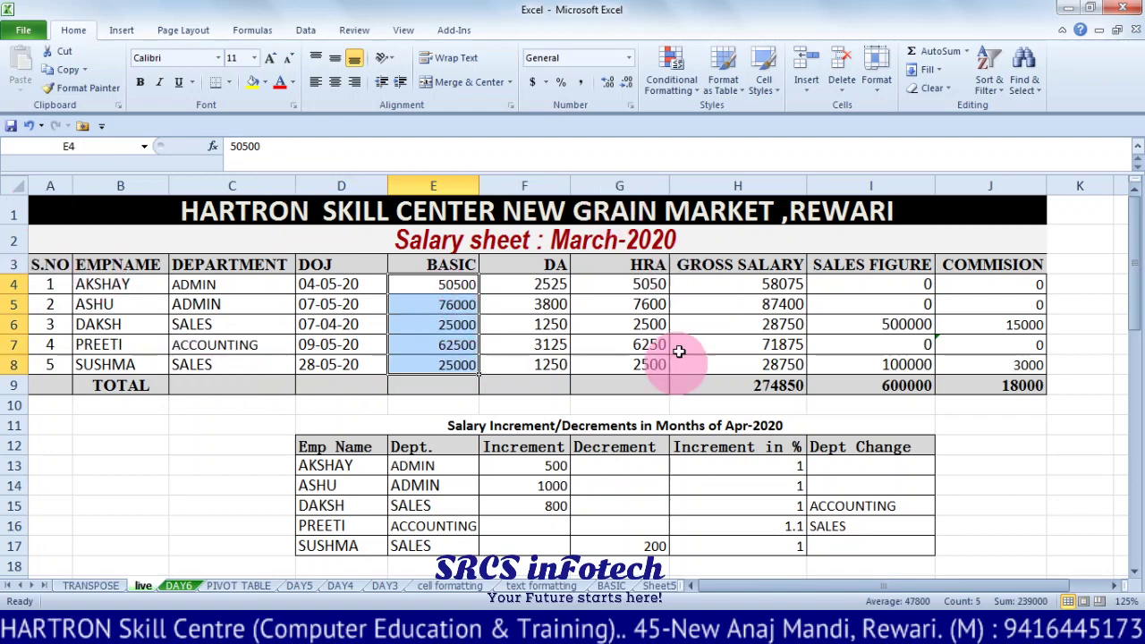
{"action": "left_click", "coordinate": [172, 465]}
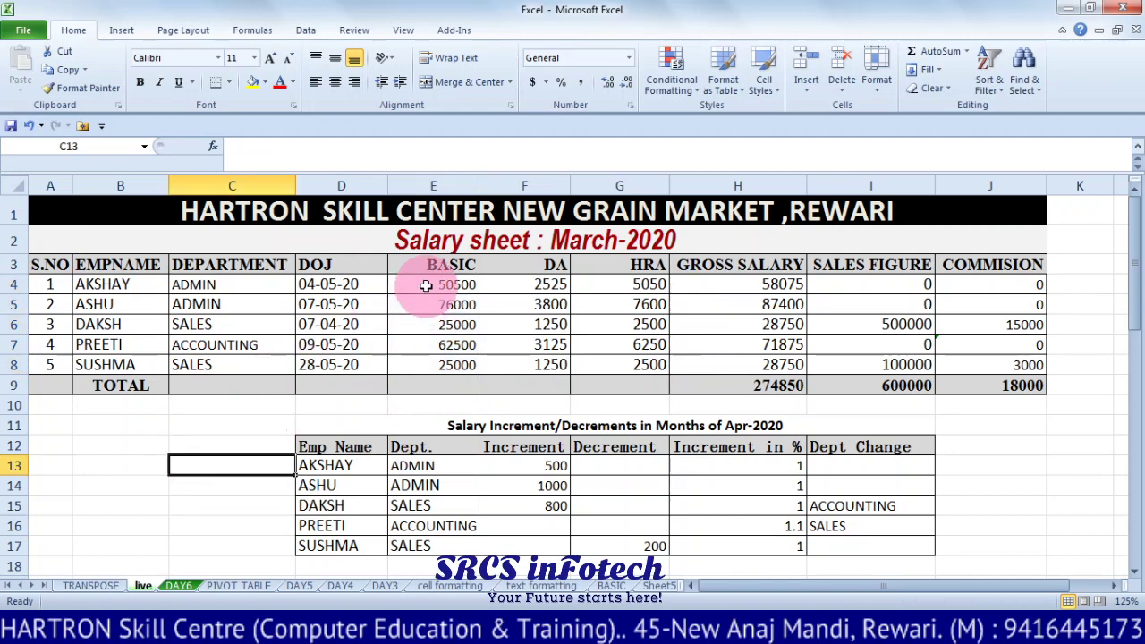
{"action": "left_click_drag", "start_coordinate": [432, 285], "coordinate": [444, 365]}
- Review the employees' Increment amounts 500, 1000 and 800 in the increment table
{"action": "left_click_drag", "start_coordinate": [552, 466], "coordinate": [555, 505]}
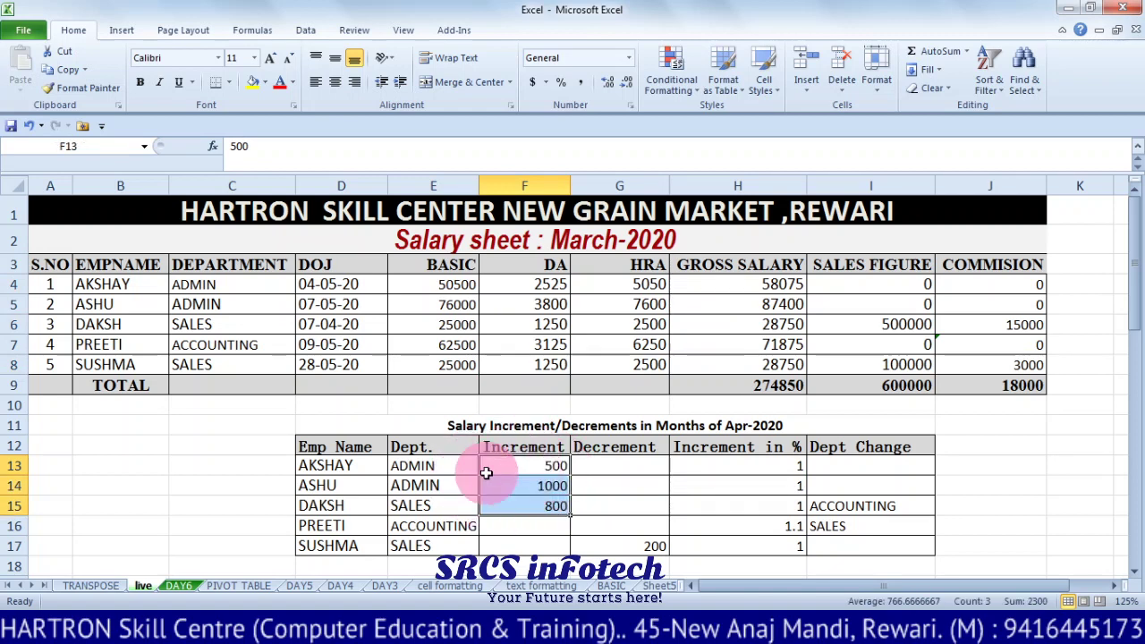
{"action": "left_click", "coordinate": [352, 466]}
{"action": "left_click", "coordinate": [519, 465]}
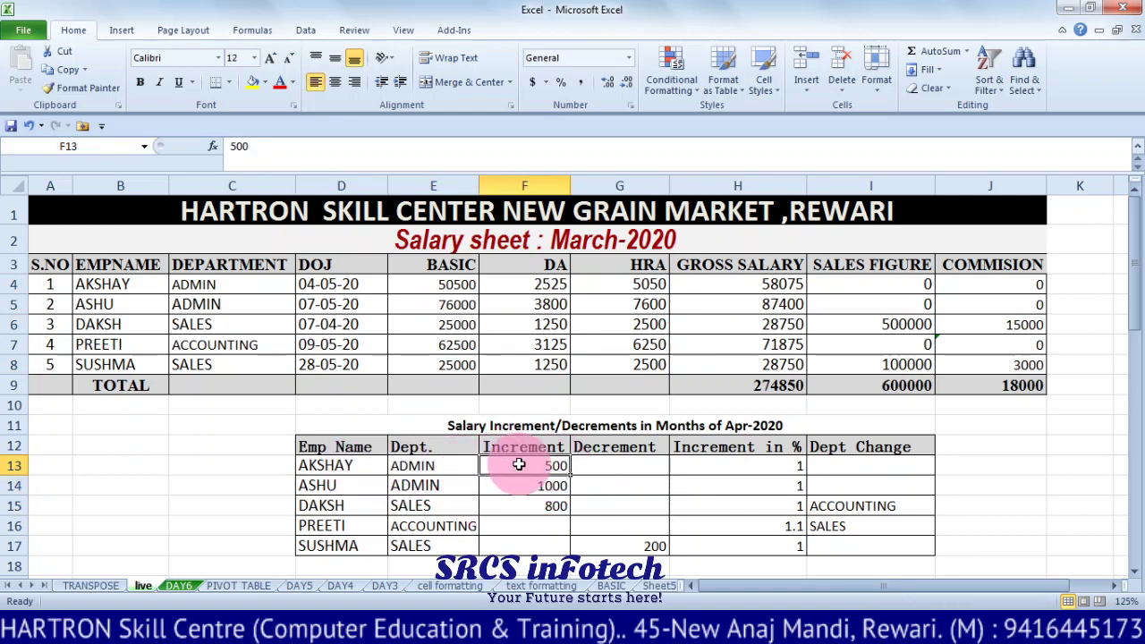
{"action": "left_click", "coordinate": [343, 484]}
{"action": "left_click", "coordinate": [519, 488]}
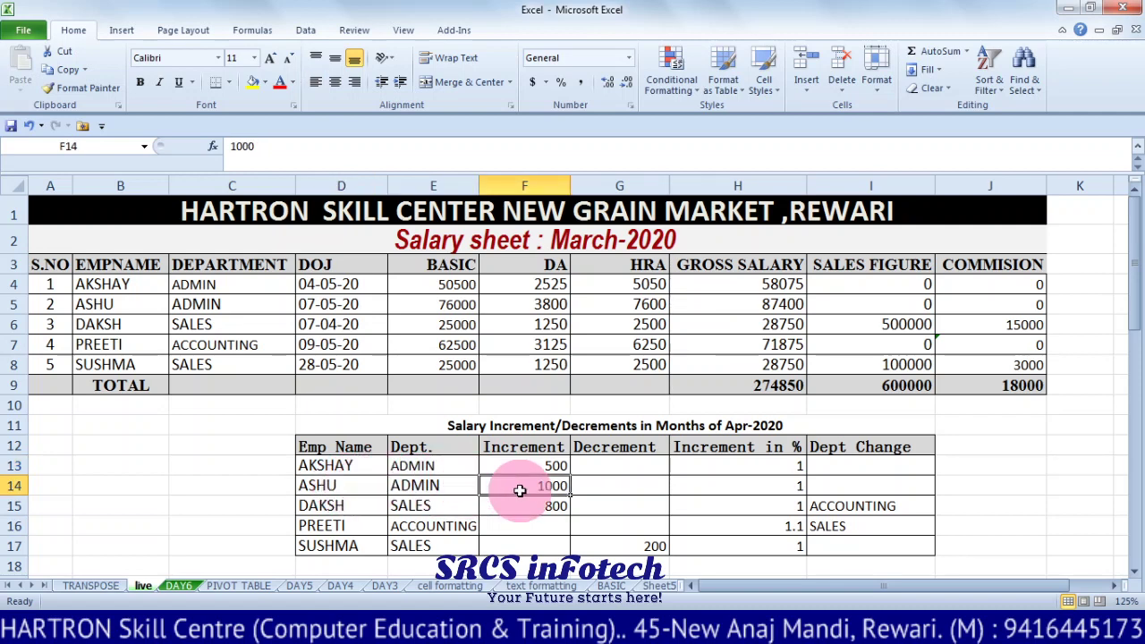
{"action": "left_click", "coordinate": [371, 503]}
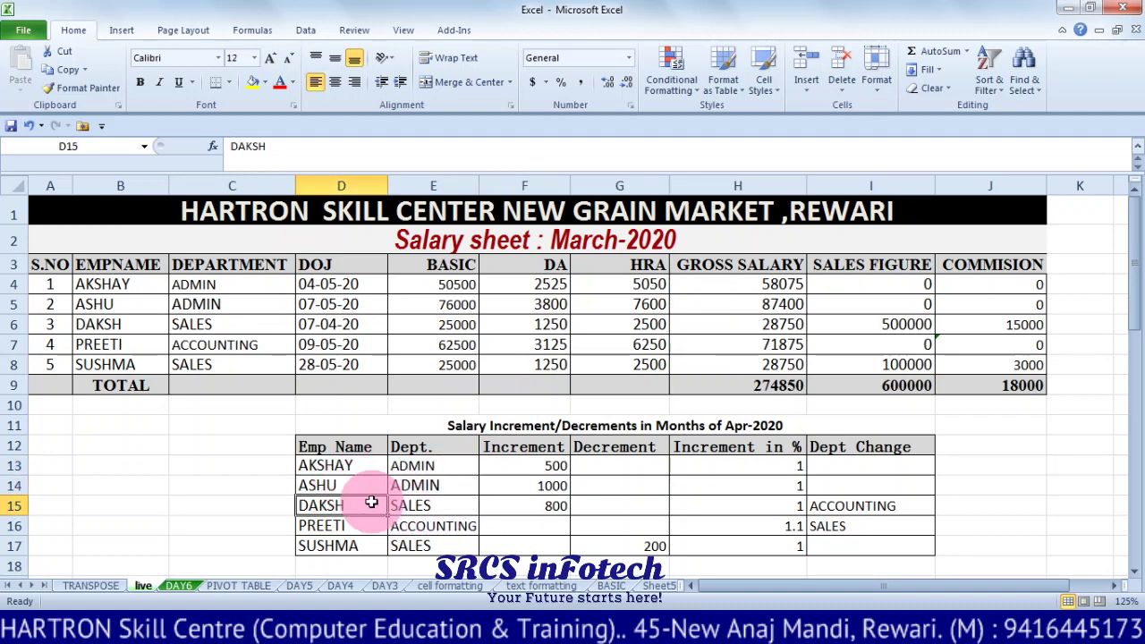
{"action": "left_click", "coordinate": [515, 506]}
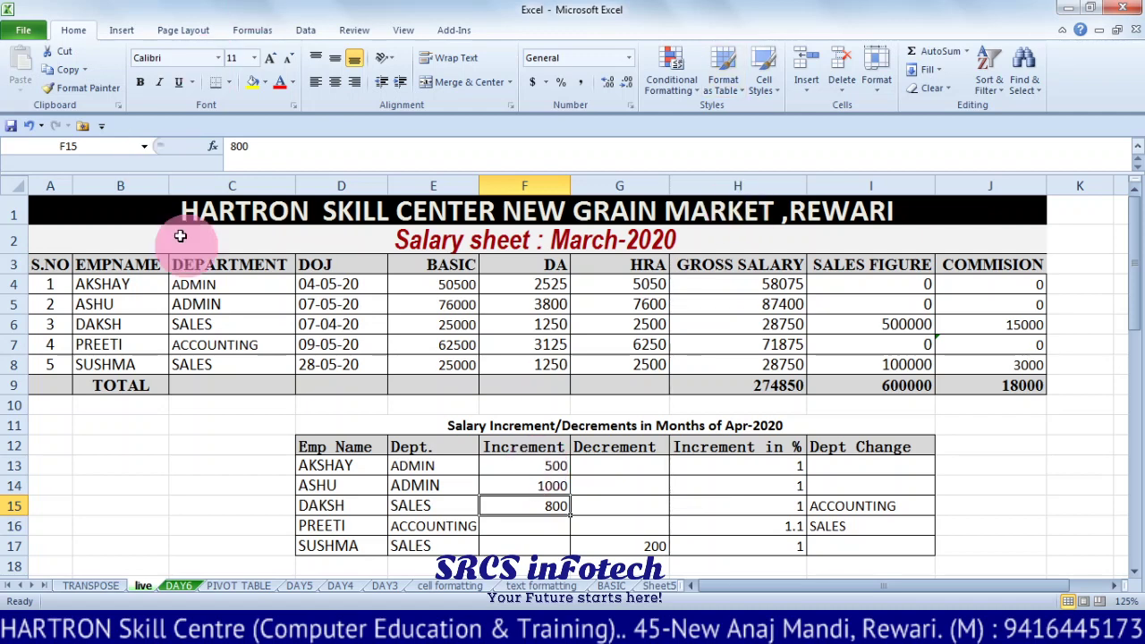
- Copy the Increment amounts F13:F17 and select BASIC salaries E4:E8 as the destination
{"action": "left_click", "coordinate": [510, 466]}
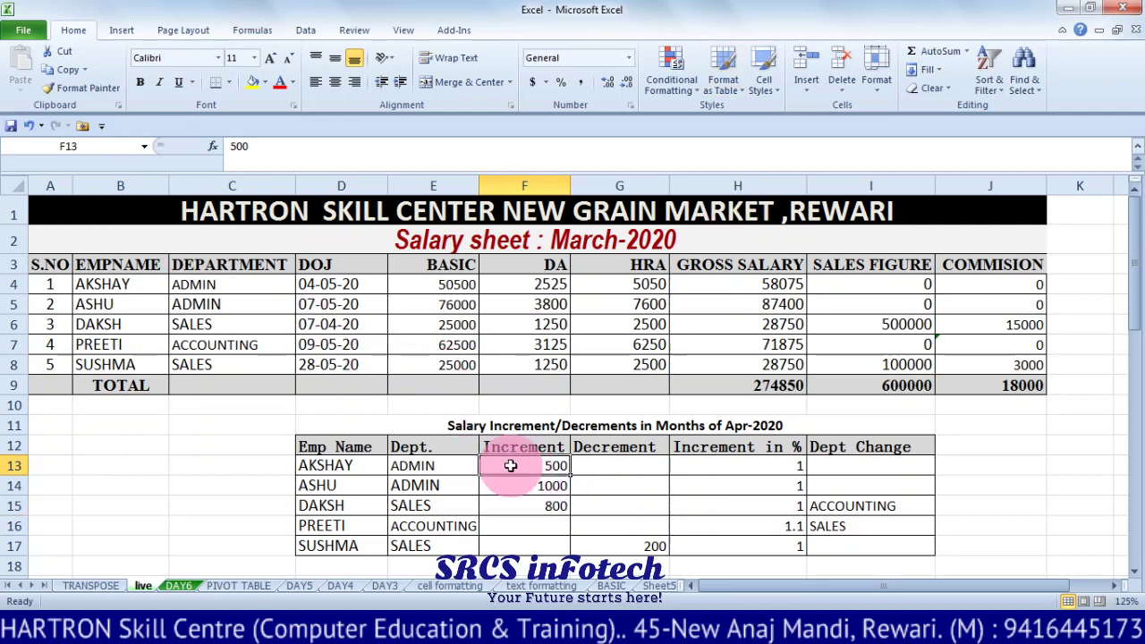
{"action": "left_click_drag", "start_coordinate": [510, 465], "coordinate": [510, 549]}
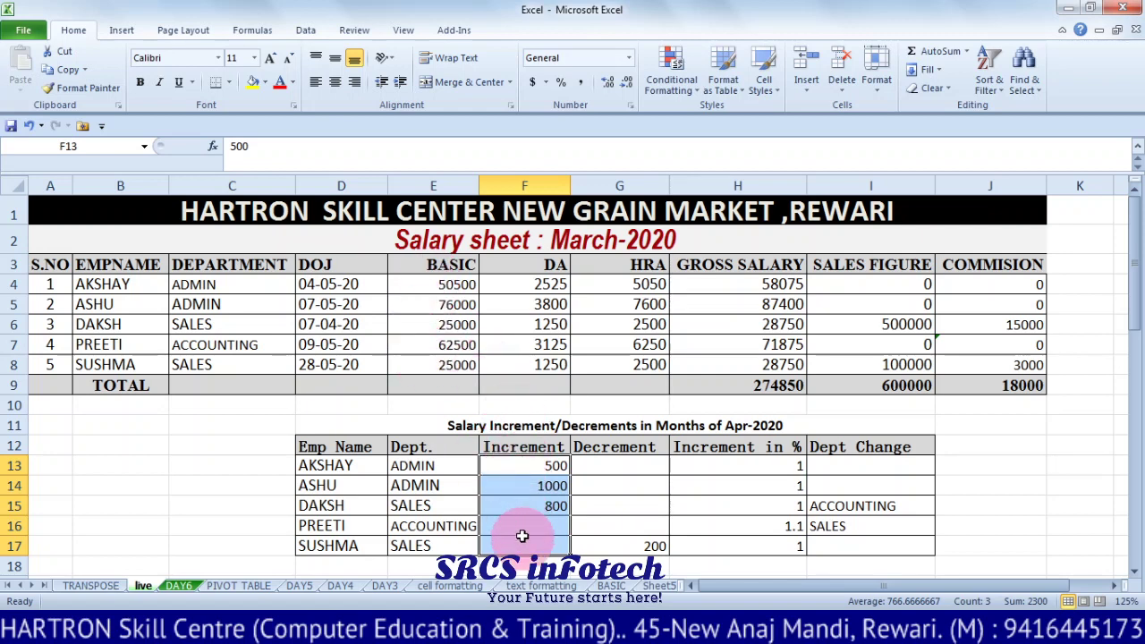
{"action": "left_click_drag", "start_coordinate": [514, 458], "coordinate": [518, 547]}
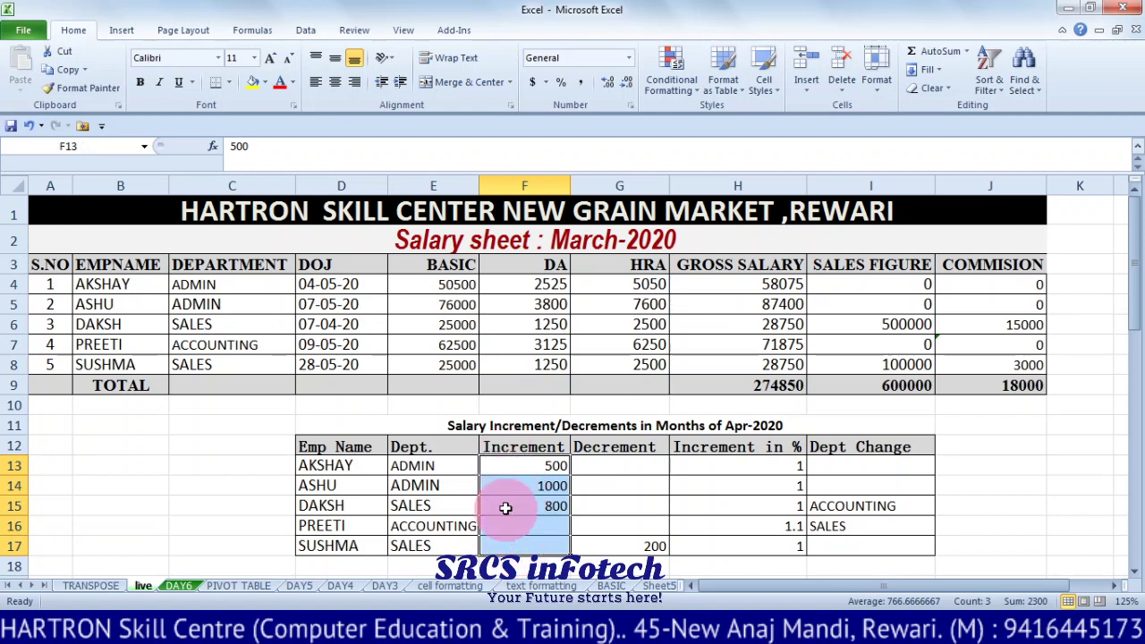
{"action": "right_click", "coordinate": [512, 459]}
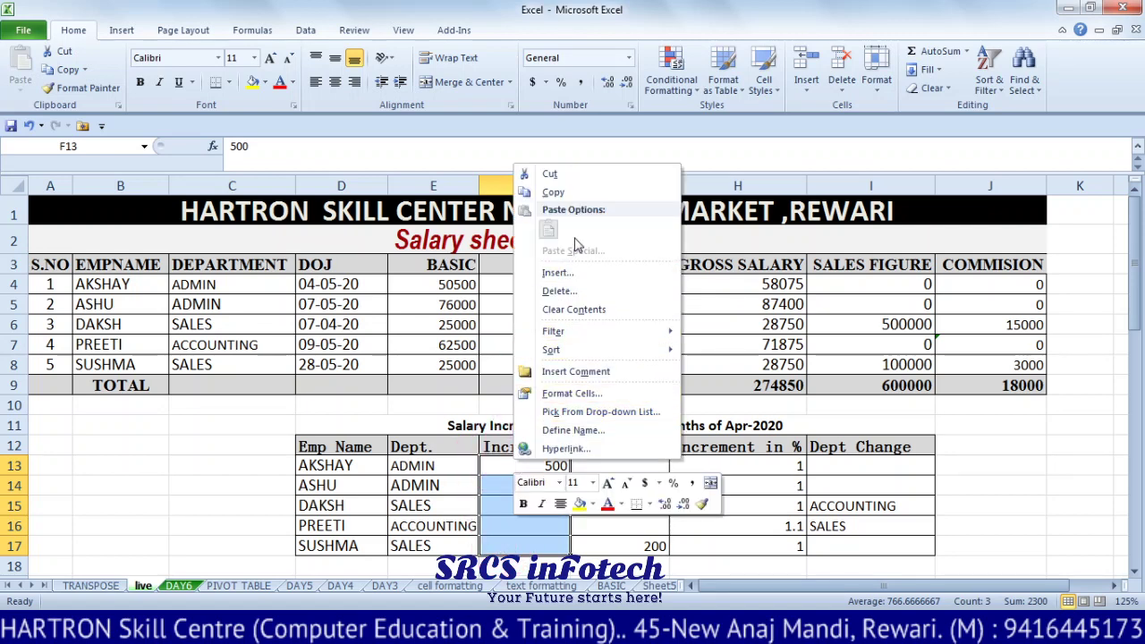
{"action": "left_click", "coordinate": [563, 193]}
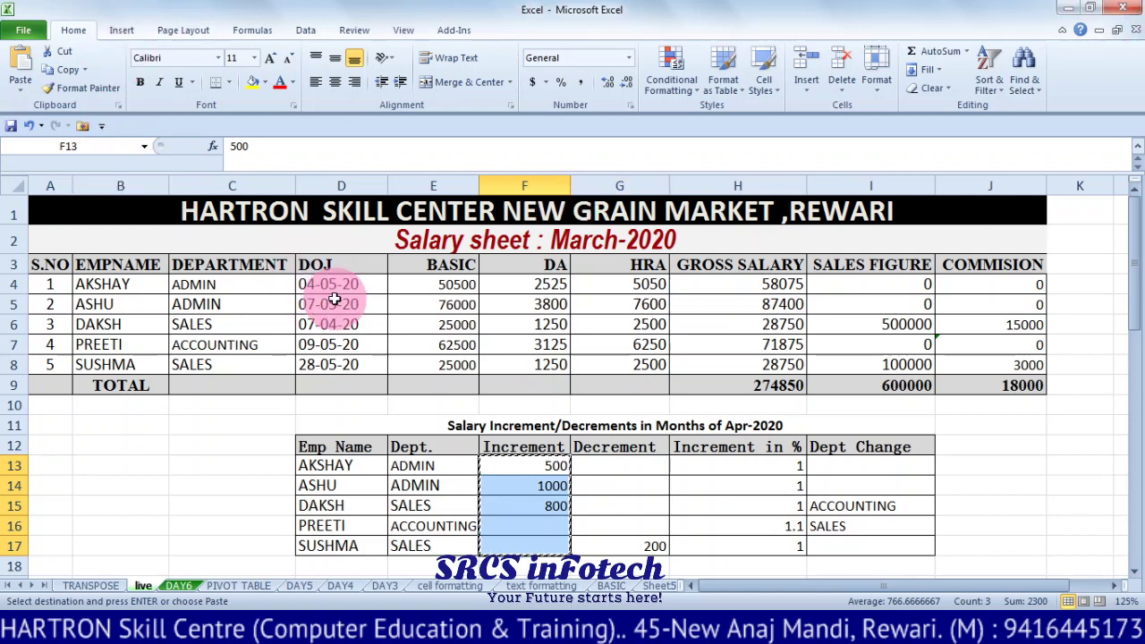
{"action": "left_click_drag", "start_coordinate": [446, 285], "coordinate": [445, 365]}
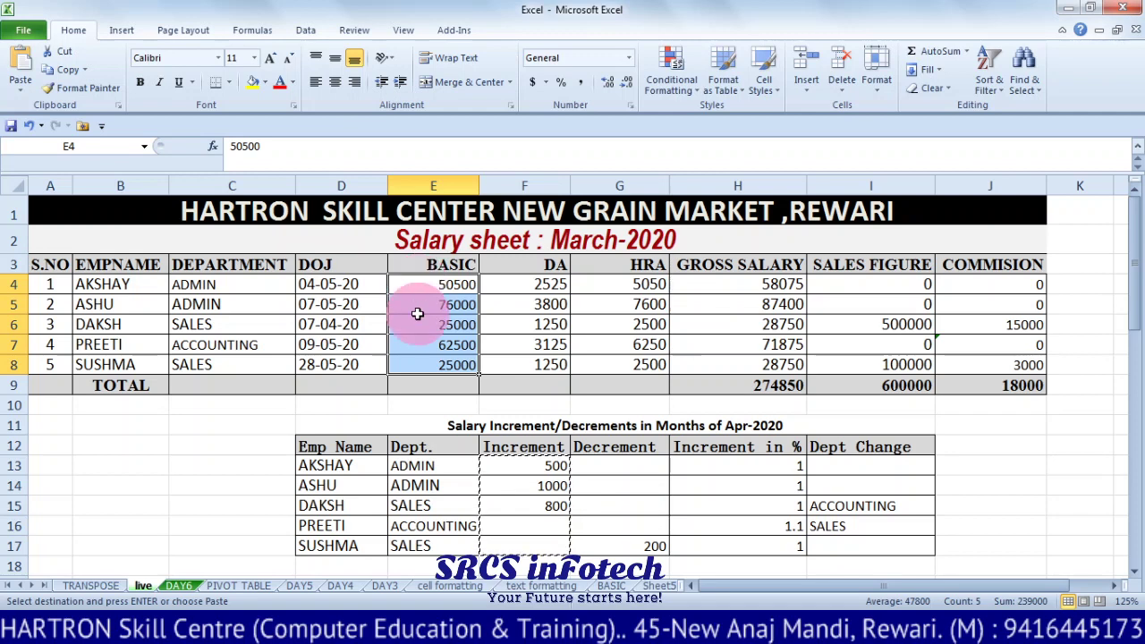
{"action": "left_click_drag", "start_coordinate": [417, 285], "coordinate": [424, 377]}
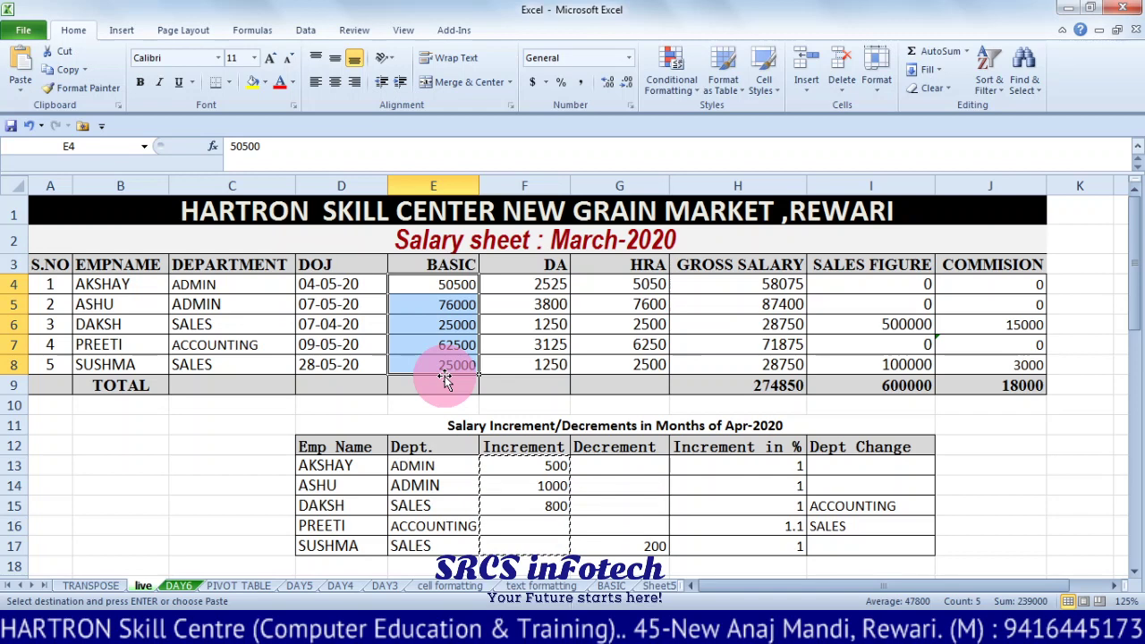
- Paste Special the copied increments onto E4:E8 with the Add operation
{"action": "left_click", "coordinate": [20, 87]}
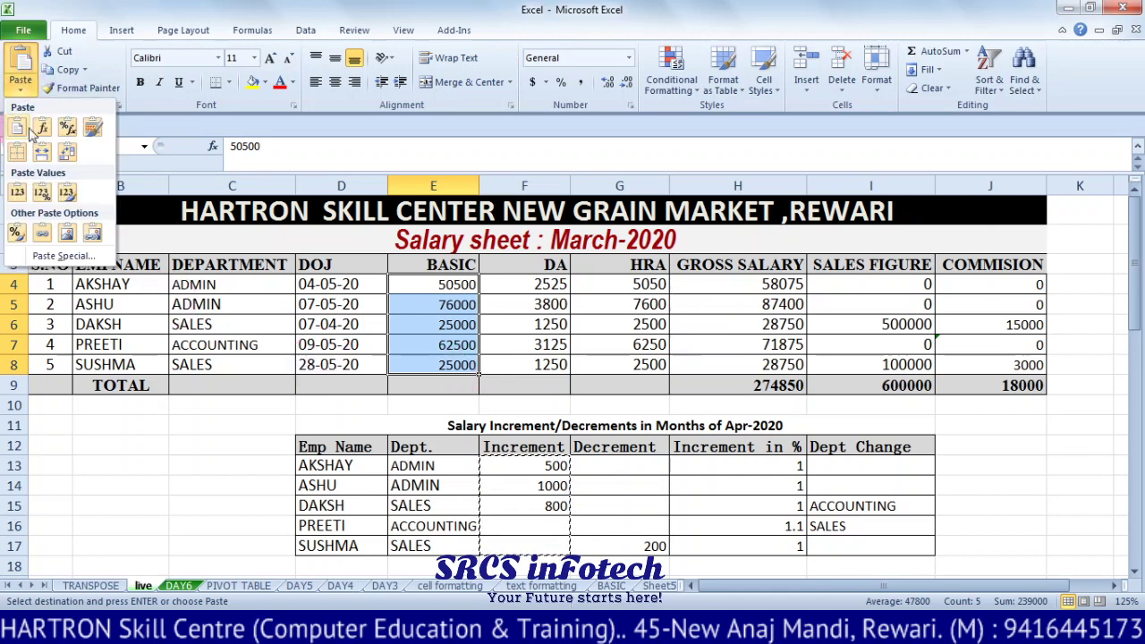
{"action": "left_click", "coordinate": [54, 255]}
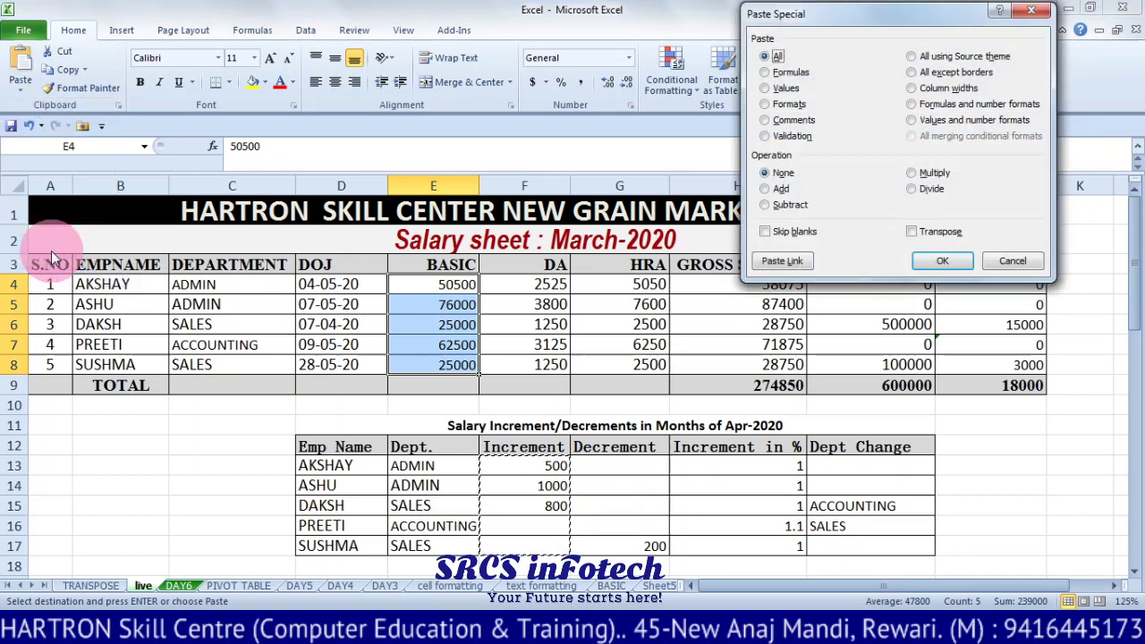
{"action": "left_click", "coordinate": [773, 190]}
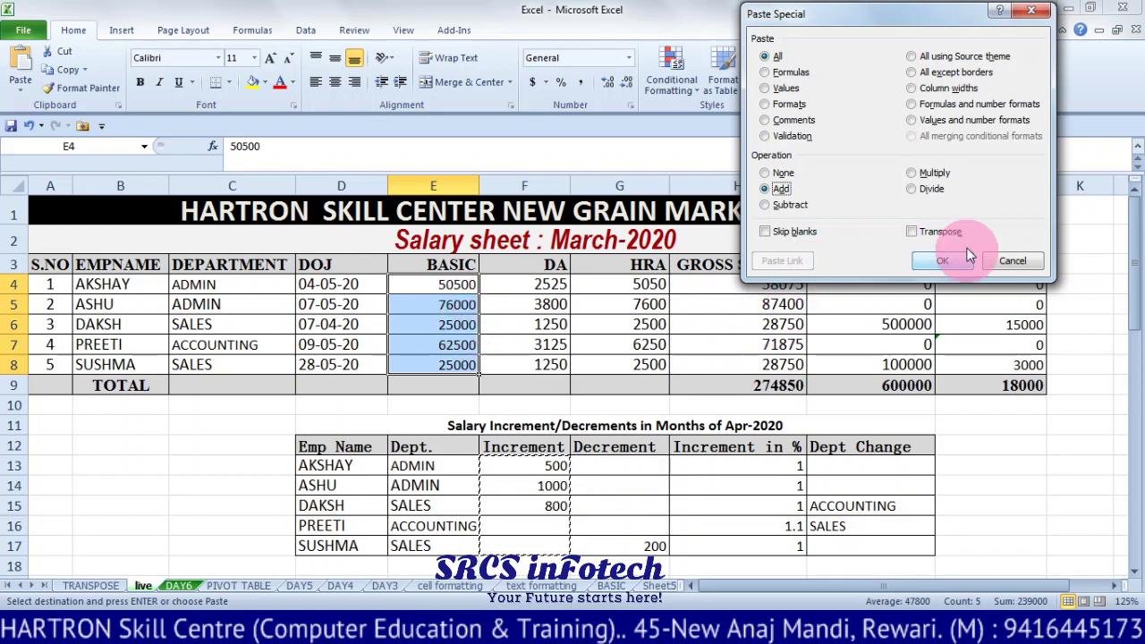
{"action": "left_click", "coordinate": [942, 262]}
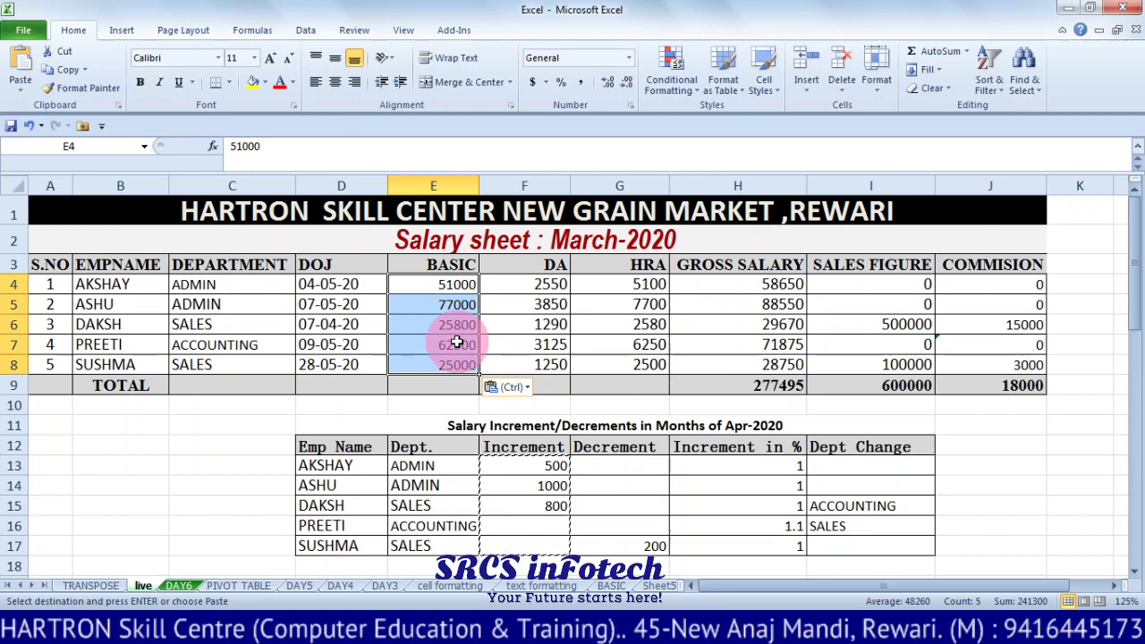
- Copy the Decrement amounts G13:G17 and select the BASIC salaries as destination
{"action": "left_click", "coordinate": [598, 462]}
{"action": "key", "text": "Escape"}
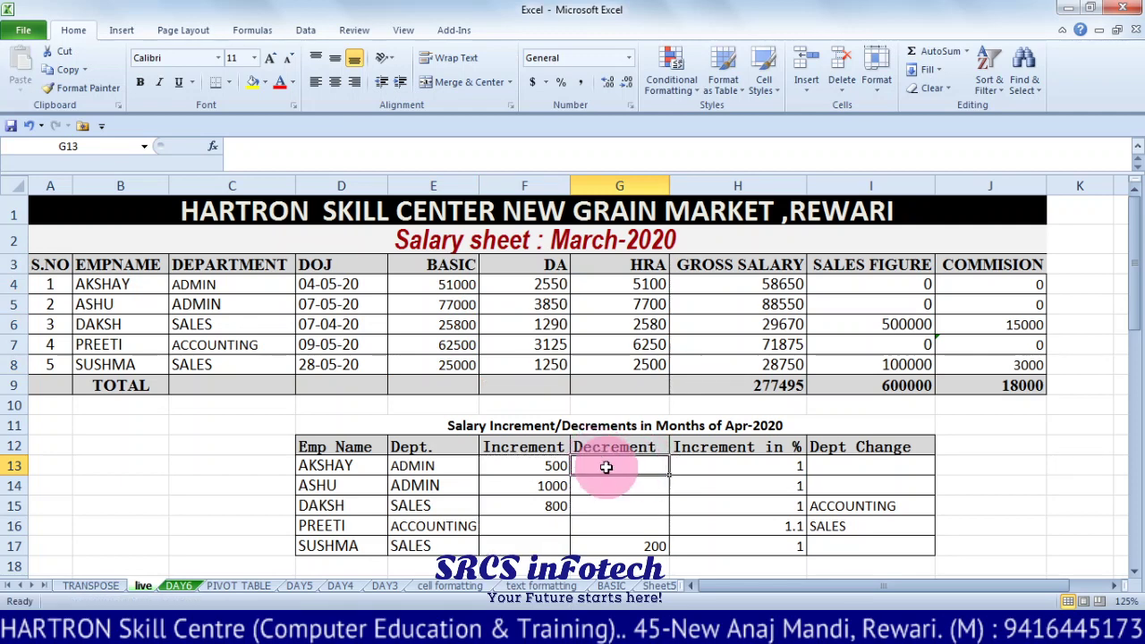
{"action": "left_click_drag", "start_coordinate": [605, 467], "coordinate": [616, 545]}
{"action": "right_click", "coordinate": [613, 543]}
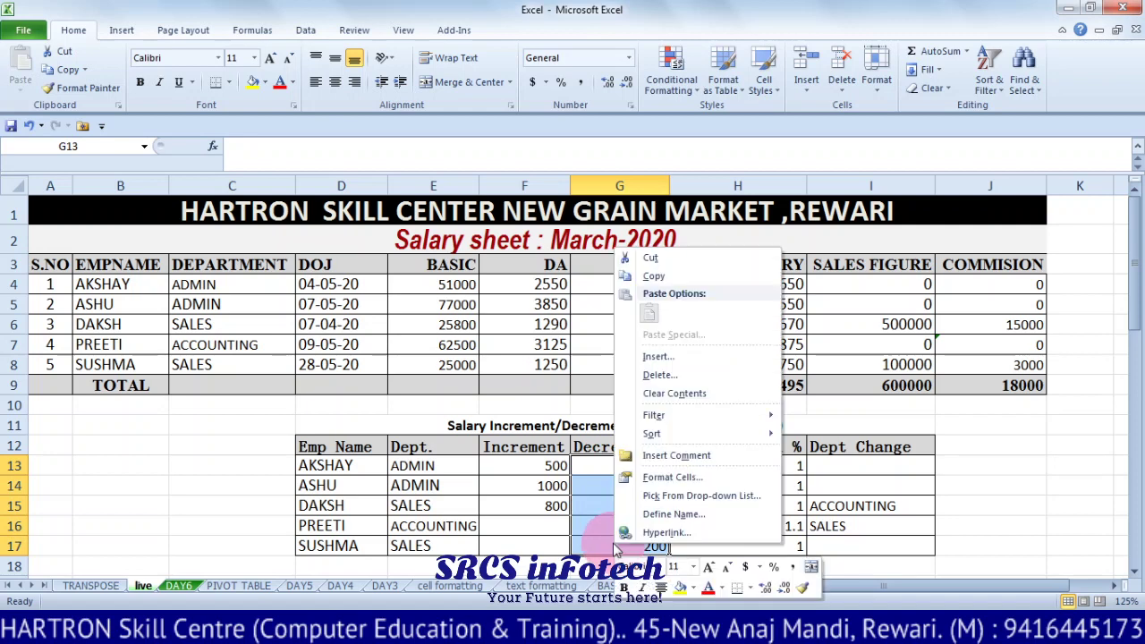
{"action": "left_click", "coordinate": [654, 276]}
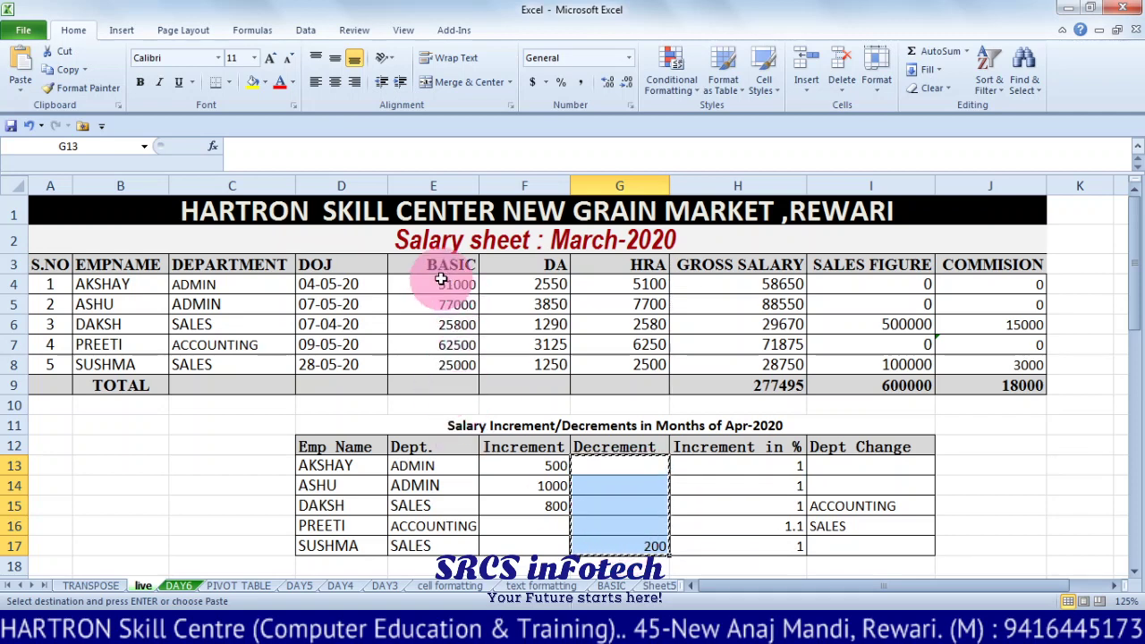
{"action": "left_click_drag", "start_coordinate": [441, 280], "coordinate": [443, 363]}
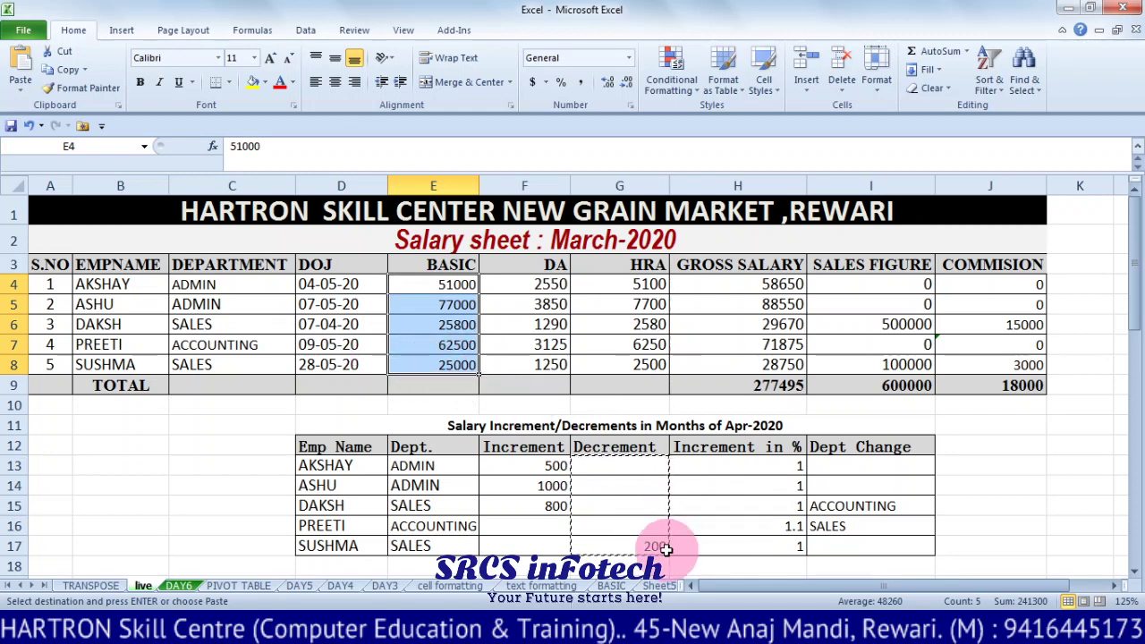
- Paste Special the decrements onto BASIC with Subtract, lowering SUSHMA's basic to 24800
{"action": "left_click", "coordinate": [18, 77]}
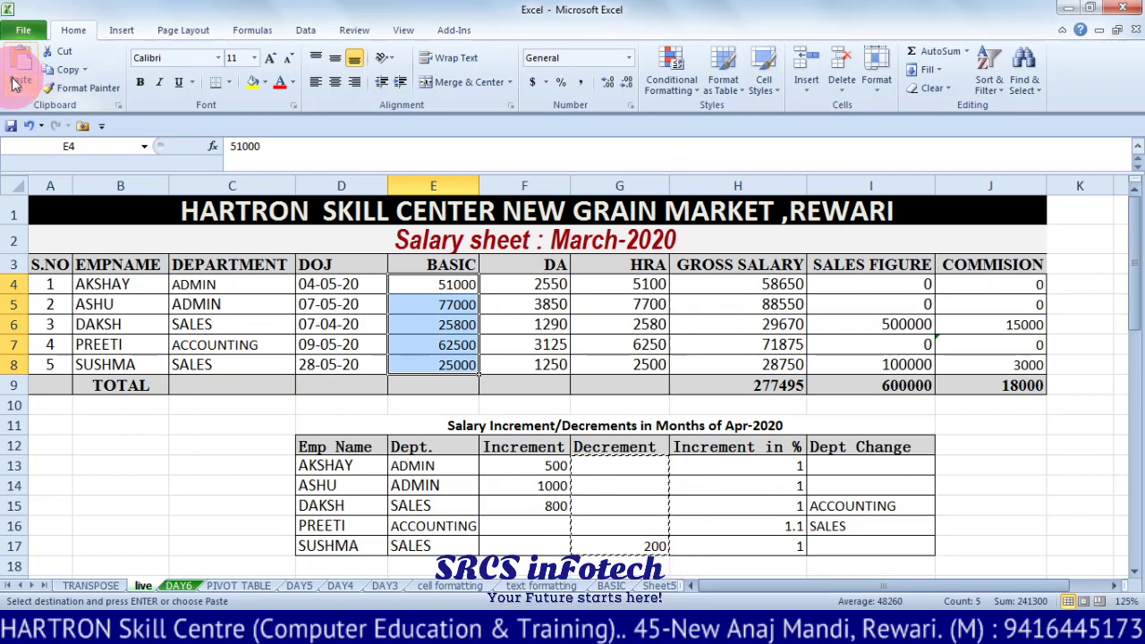
{"action": "left_click", "coordinate": [16, 83]}
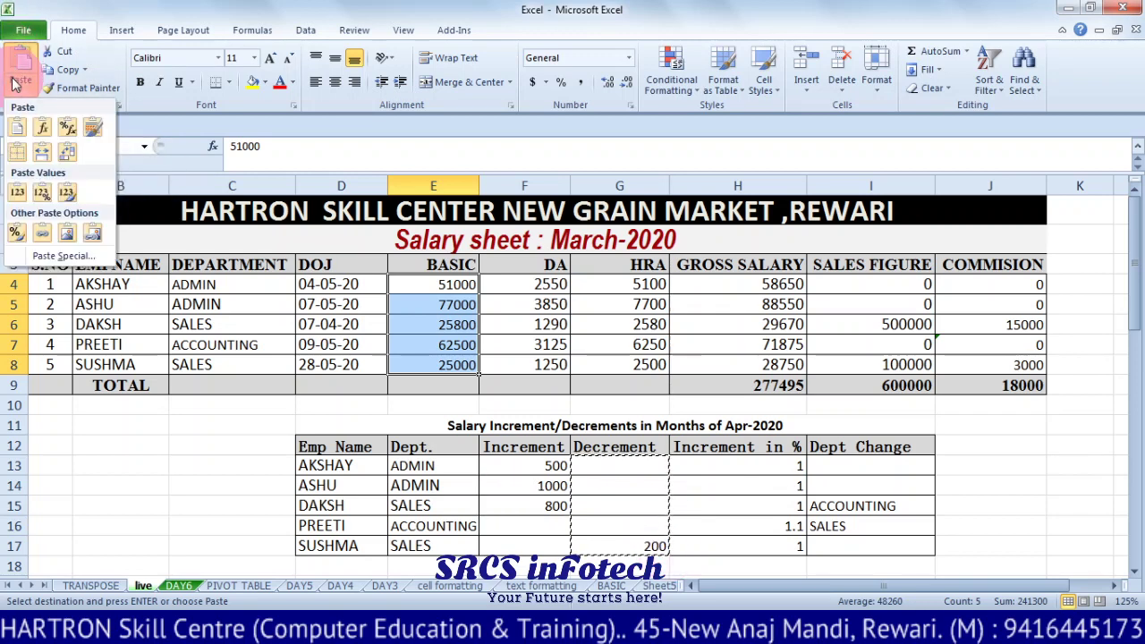
{"action": "left_click", "coordinate": [55, 256]}
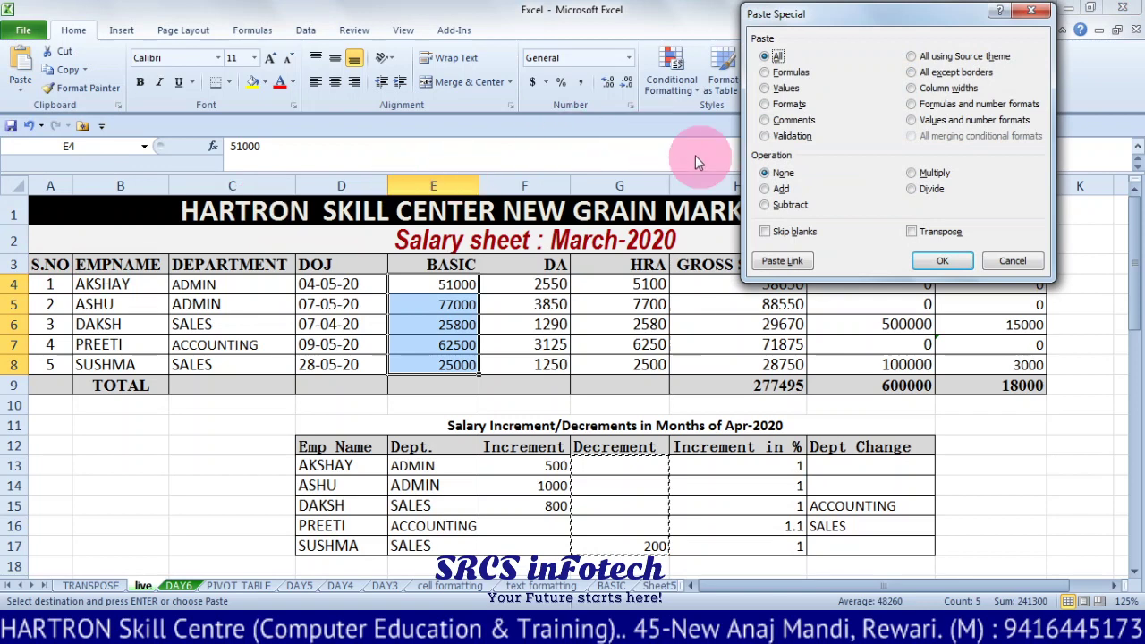
{"action": "left_click", "coordinate": [809, 209]}
{"action": "left_click", "coordinate": [921, 262]}
{"action": "left_click", "coordinate": [924, 259]}
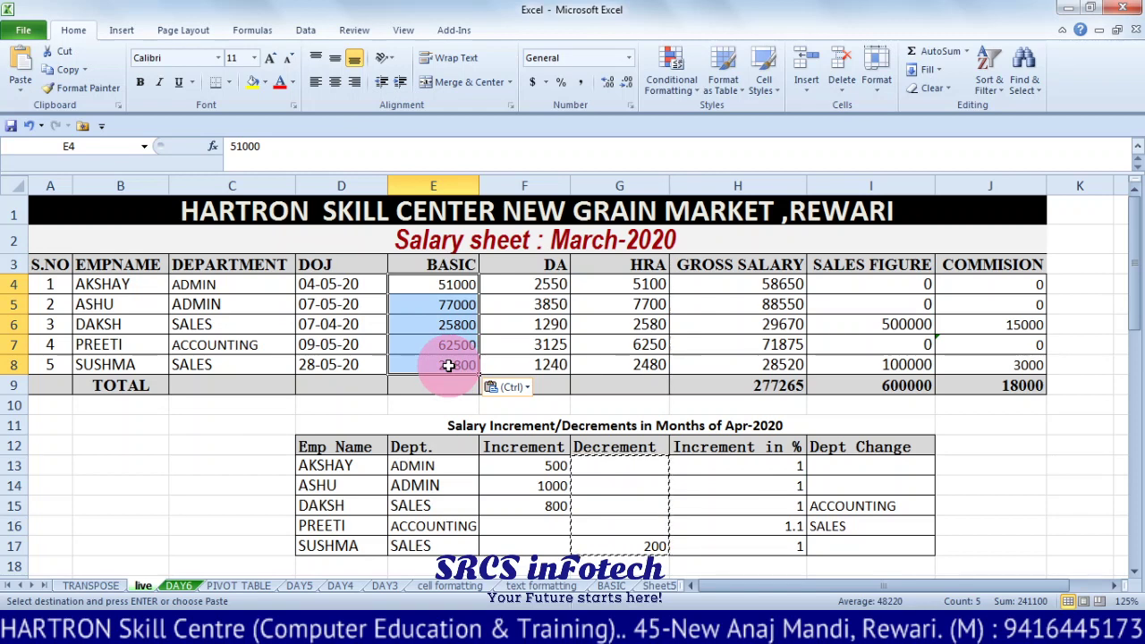
{"action": "key", "text": "Escape"}
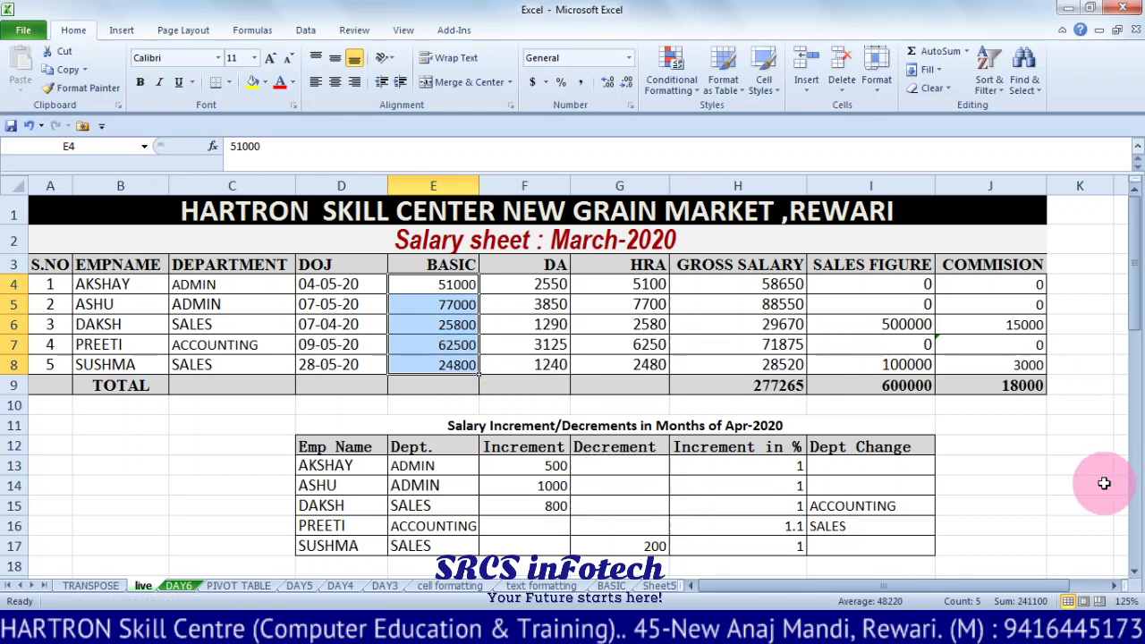
{"action": "left_click", "coordinate": [504, 457]}
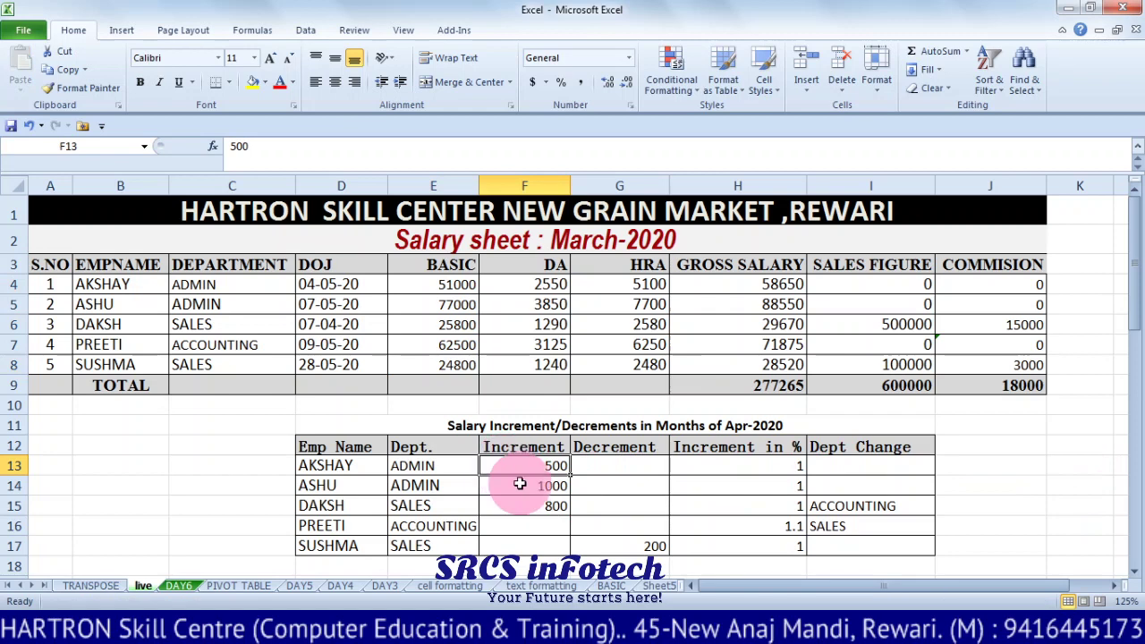
{"action": "left_click", "coordinate": [524, 484]}
{"action": "left_click", "coordinate": [521, 506]}
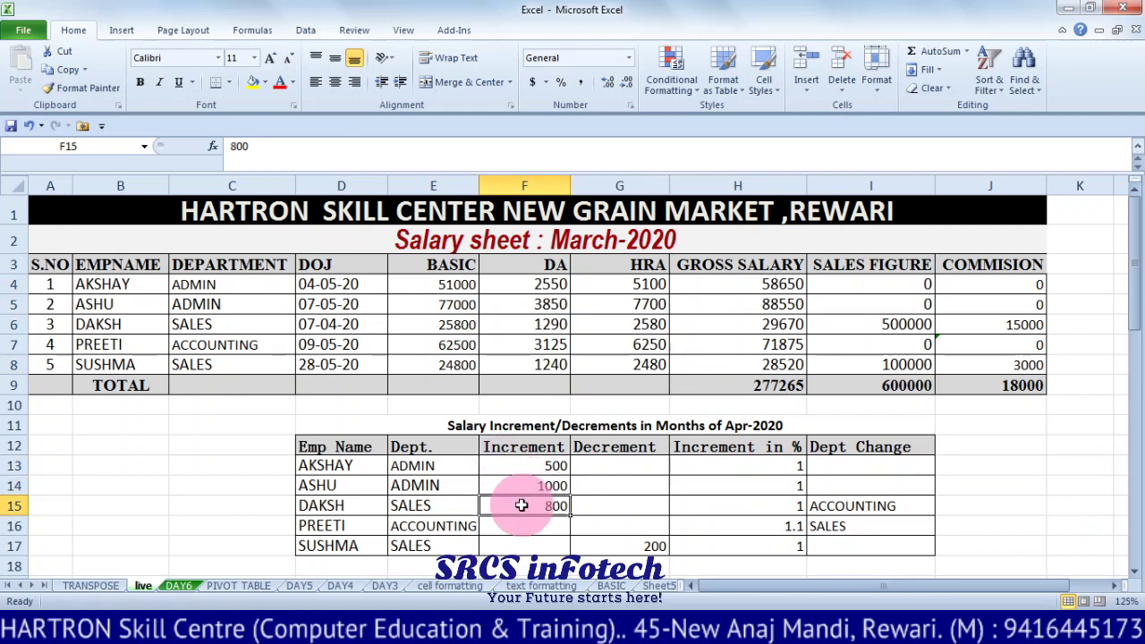
{"action": "left_click", "coordinate": [598, 467]}
{"action": "left_click", "coordinate": [616, 489]}
{"action": "left_click", "coordinate": [631, 504]}
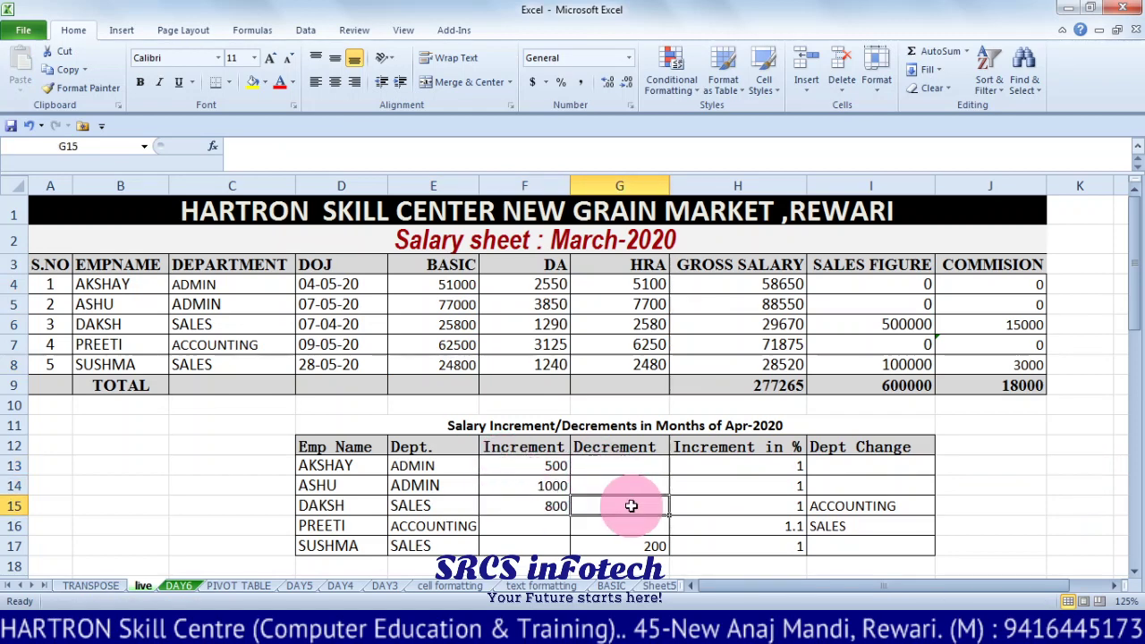
{"action": "left_click", "coordinate": [658, 544]}
{"action": "left_click", "coordinate": [716, 462]}
{"action": "left_click", "coordinate": [737, 484]}
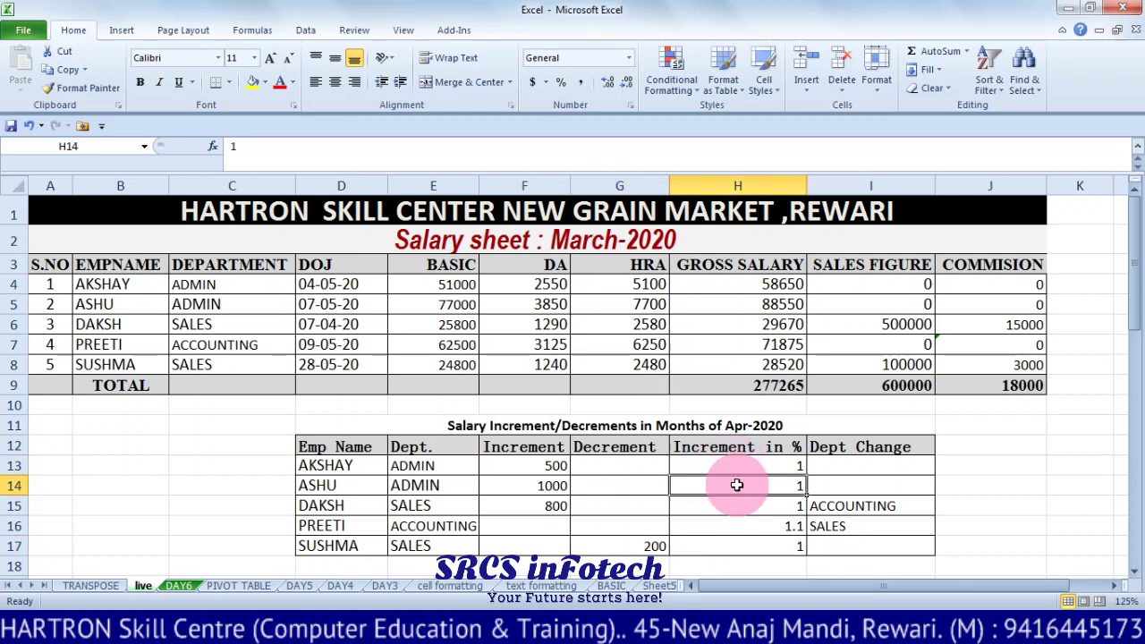
{"action": "left_click", "coordinate": [744, 506]}
{"action": "left_click", "coordinate": [767, 540]}
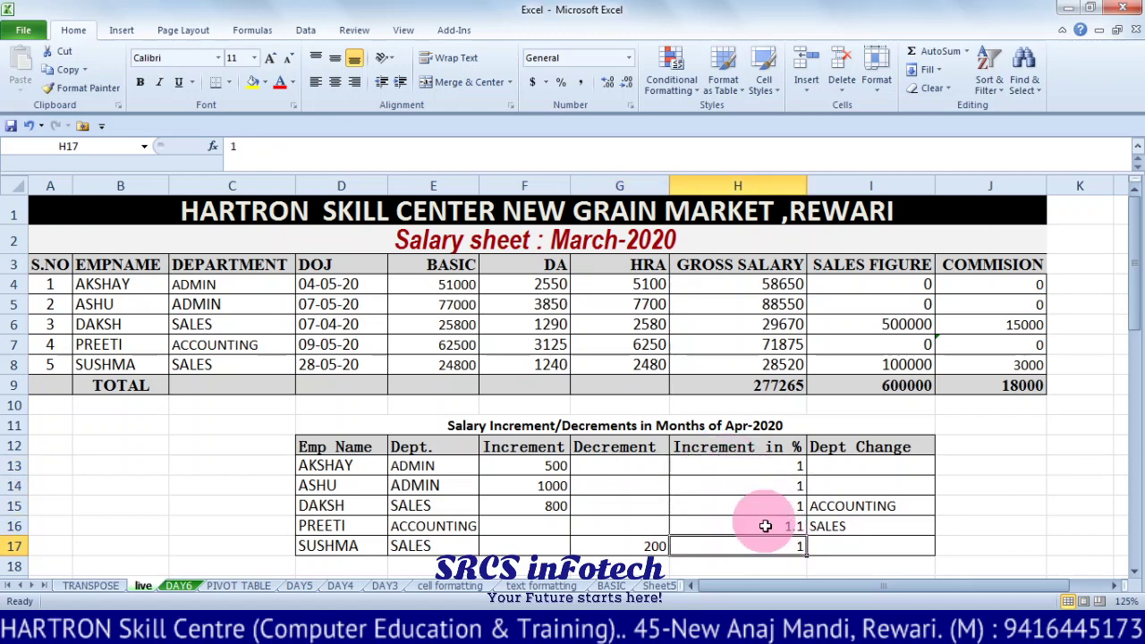
{"action": "left_click", "coordinate": [751, 463]}
{"action": "left_click", "coordinate": [958, 465]}
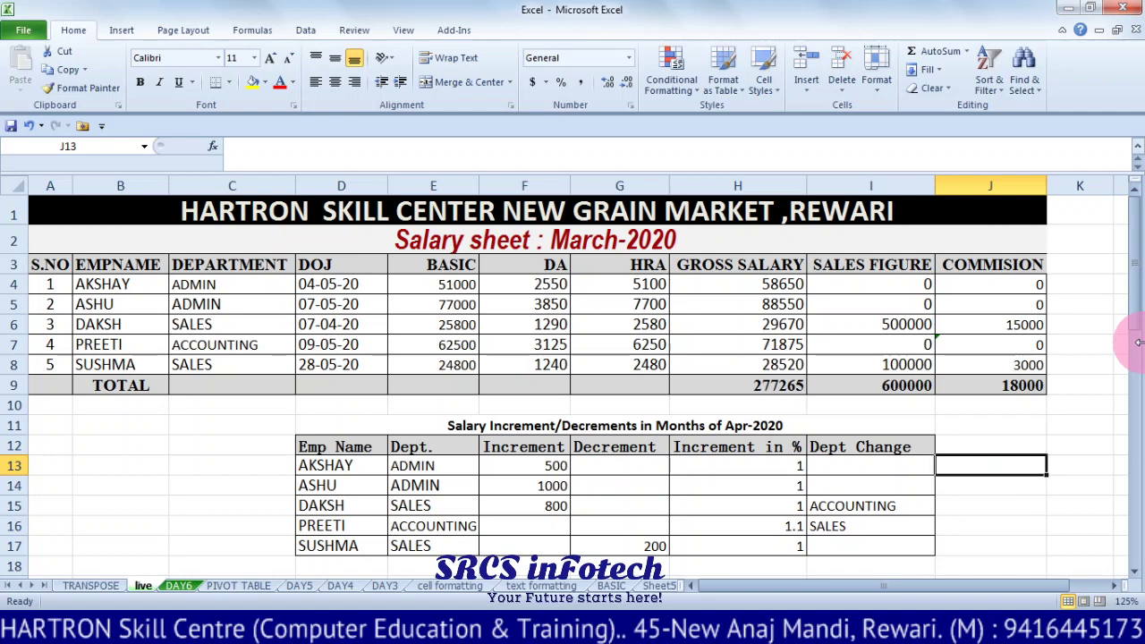
{"action": "type", "text": "="}
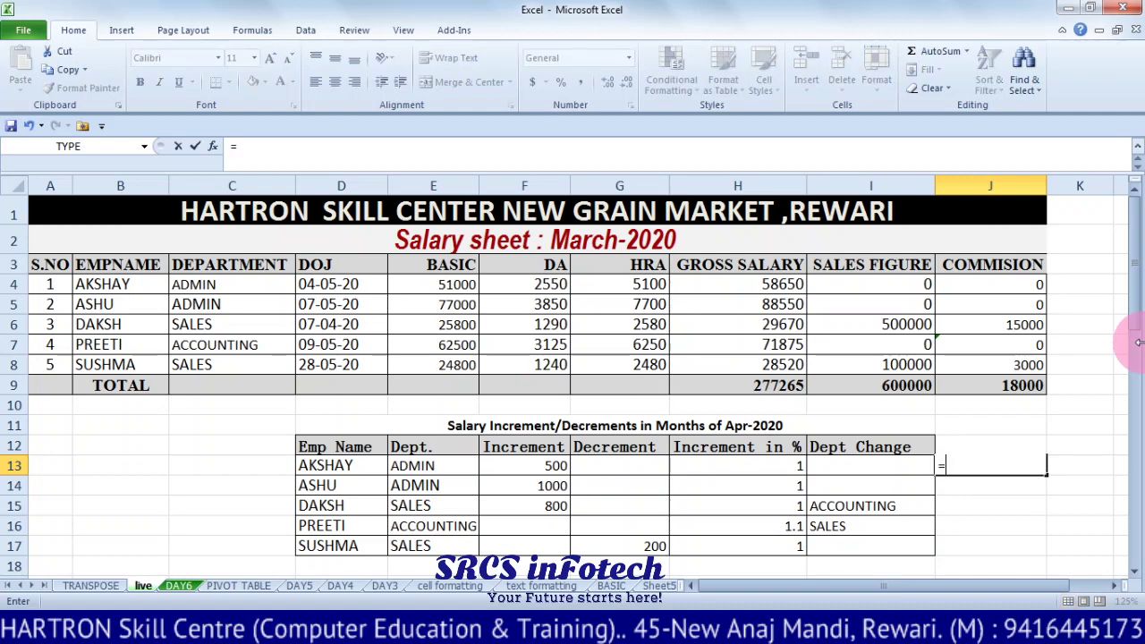
{"action": "type", "text": "100/100"}
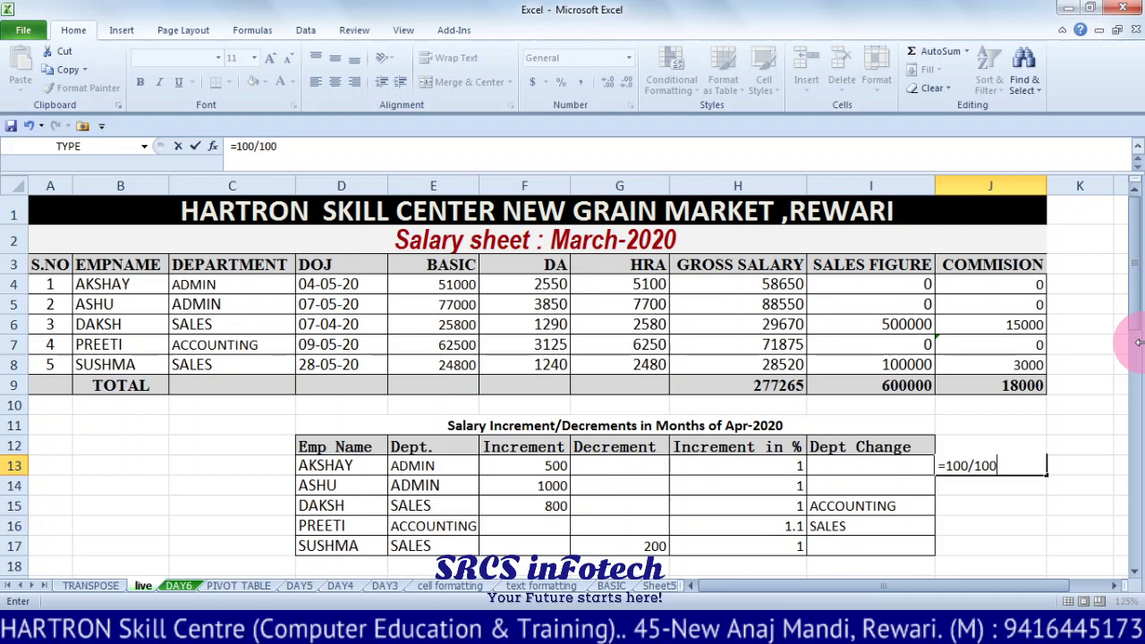
{"action": "key", "text": "Return"}
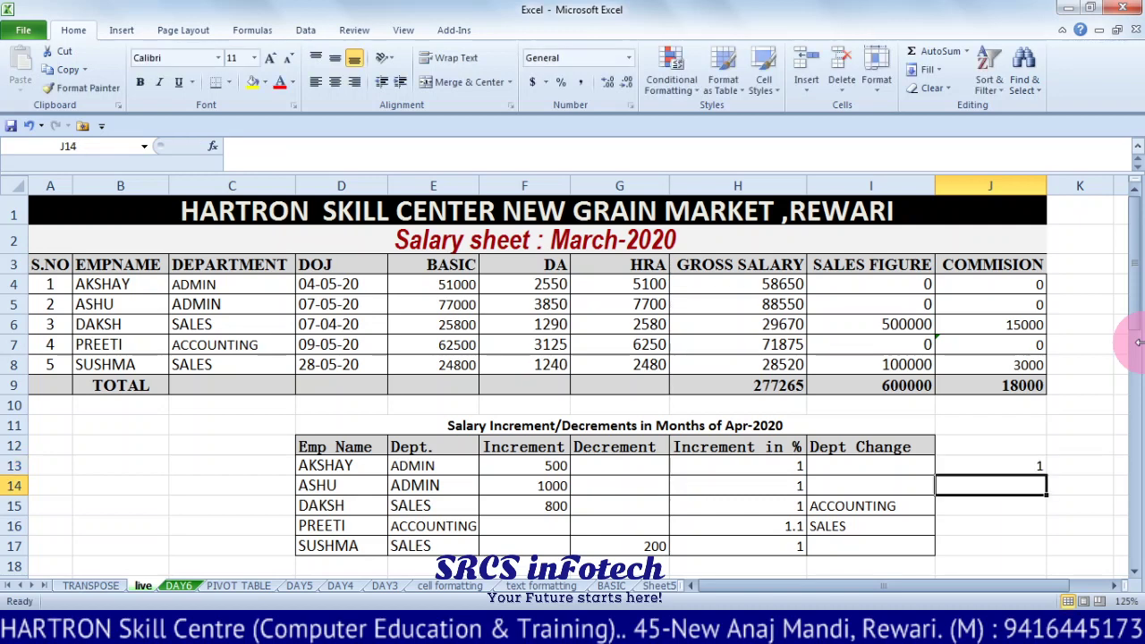
{"action": "key", "text": "Up"}
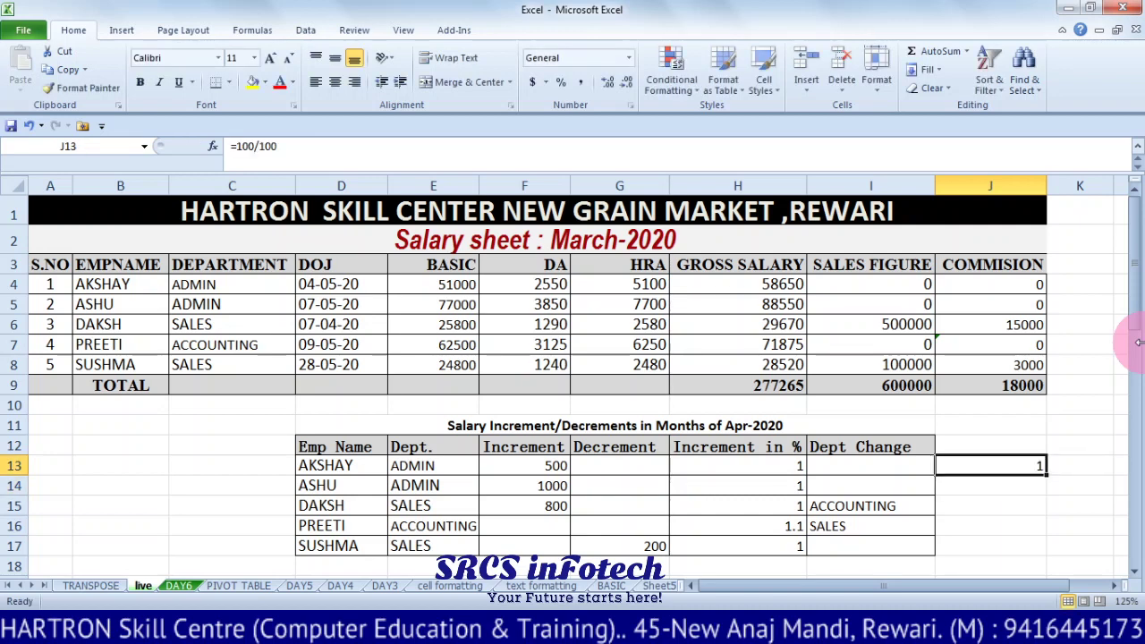
{"action": "key", "text": "Left"}
{"action": "key", "text": "Left"}
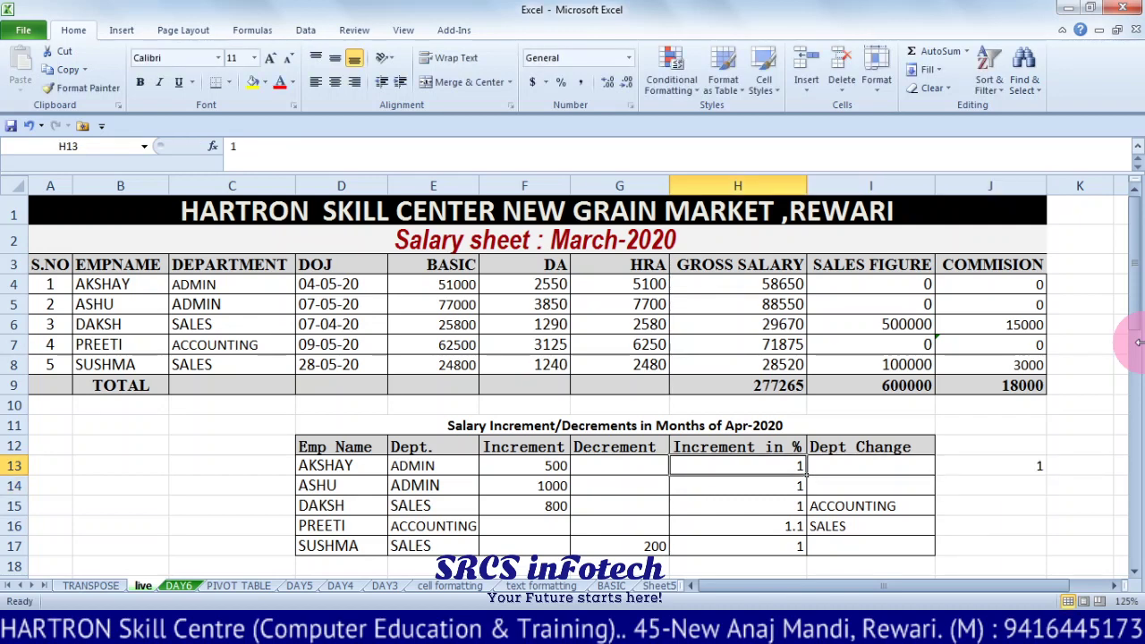
{"action": "key", "text": "Right"}
{"action": "key", "text": "Right"}
{"action": "key", "text": "Delete"}
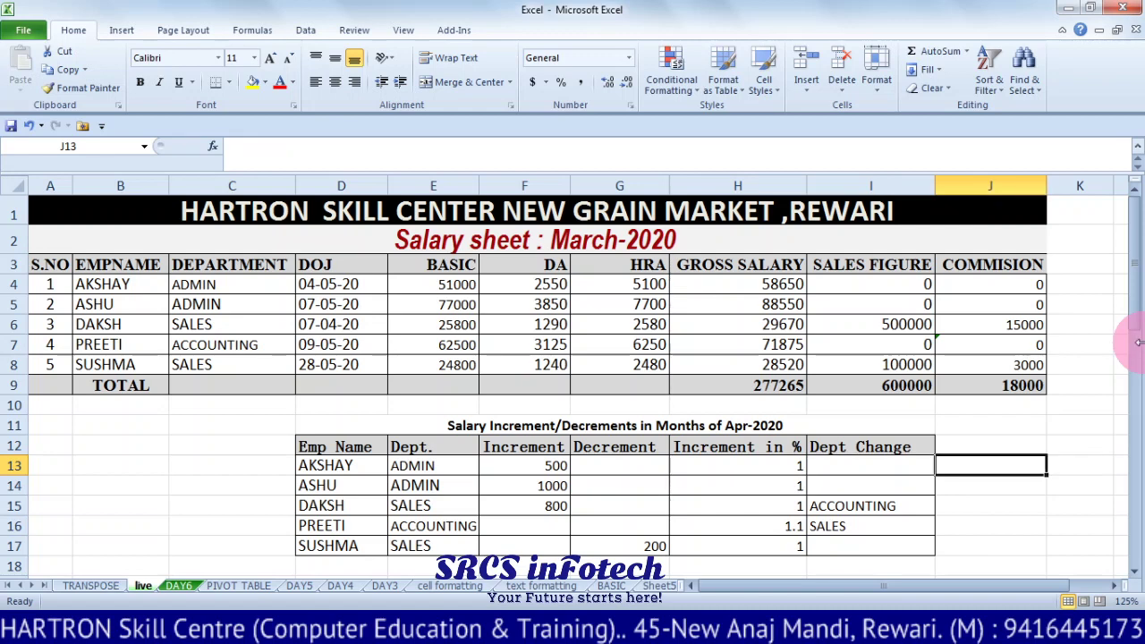
{"action": "key", "text": "Down"}
{"action": "key", "text": "Down"}
{"action": "key", "text": "Down"}
{"action": "key", "text": "Down"}
{"action": "key", "text": "Up"}
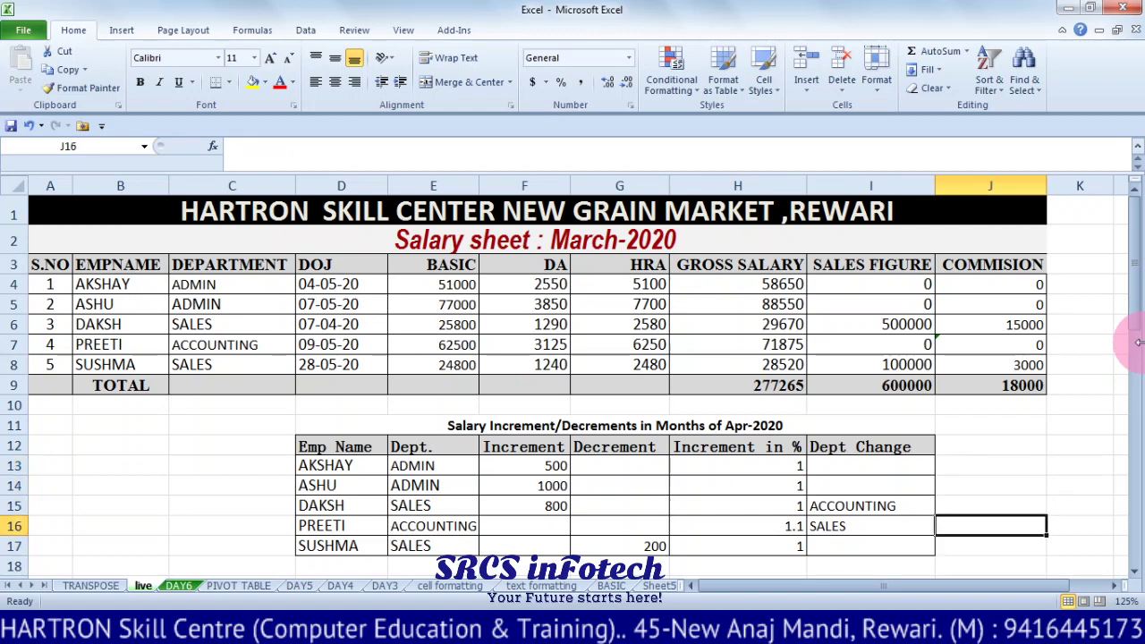
{"action": "key", "text": "Left"}
{"action": "key", "text": "Left"}
{"action": "key", "text": "Right"}
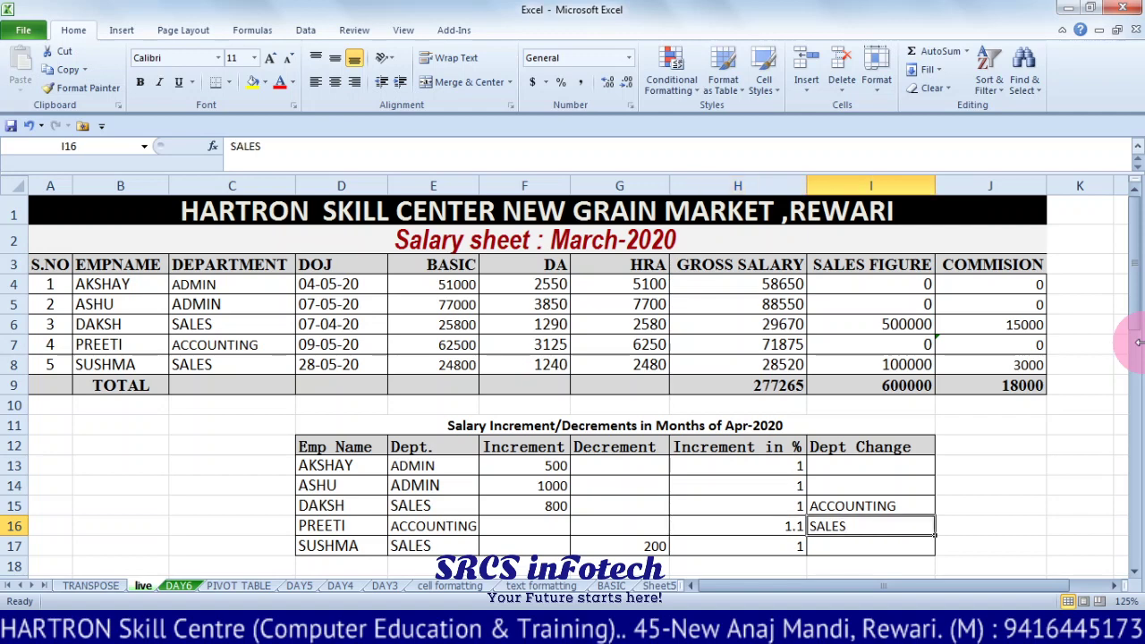
{"action": "key", "text": "Right"}
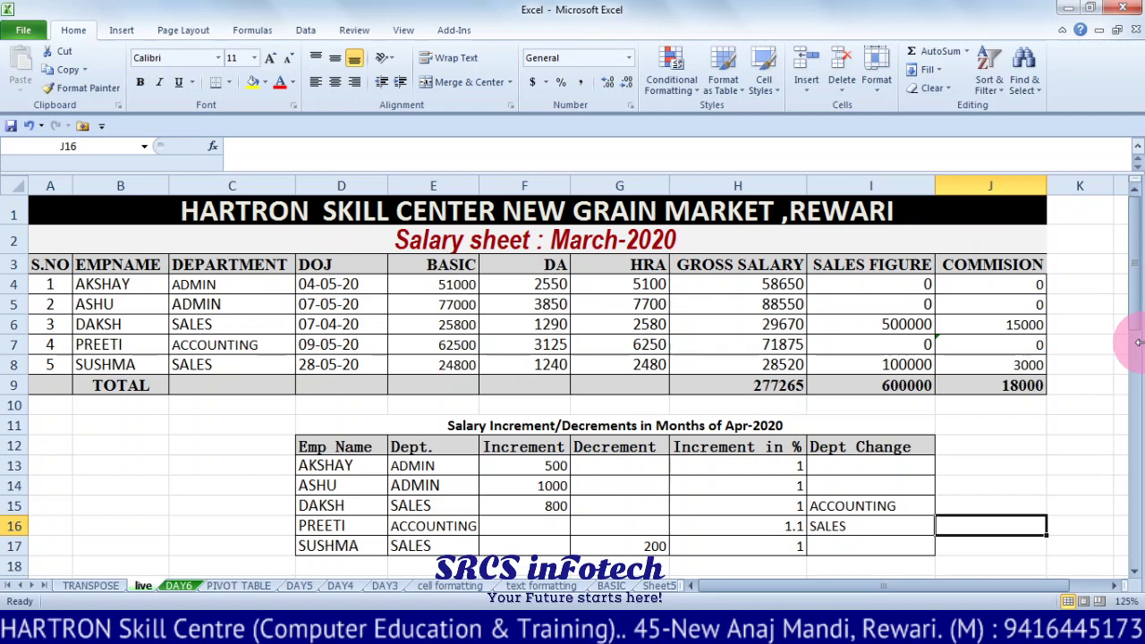
{"action": "type", "text": "="}
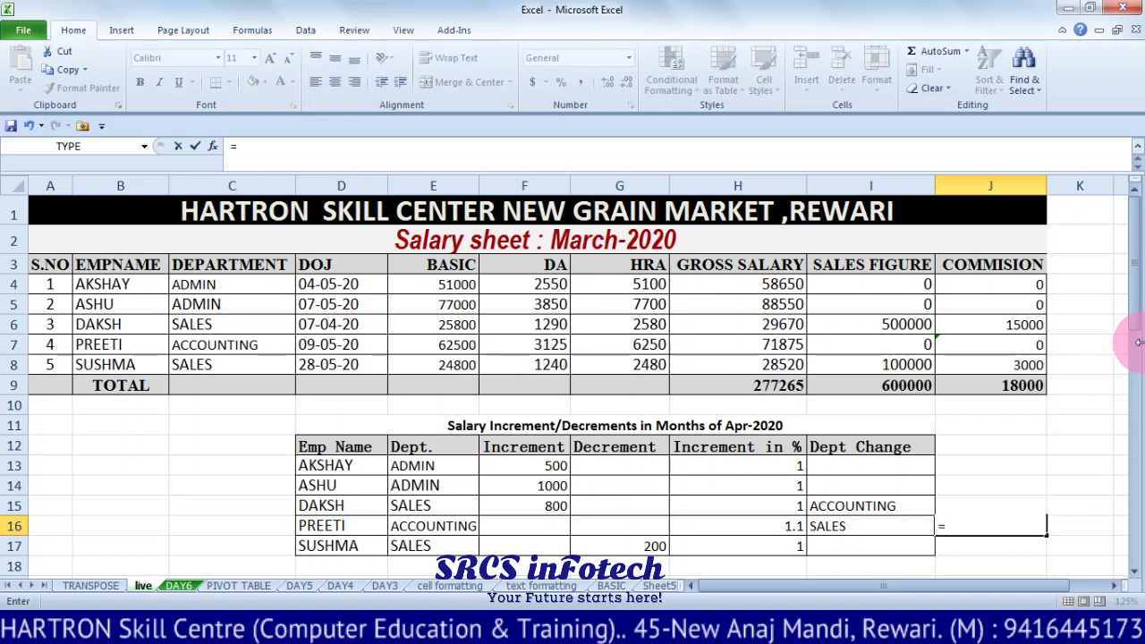
{"action": "type", "text": "110/"}
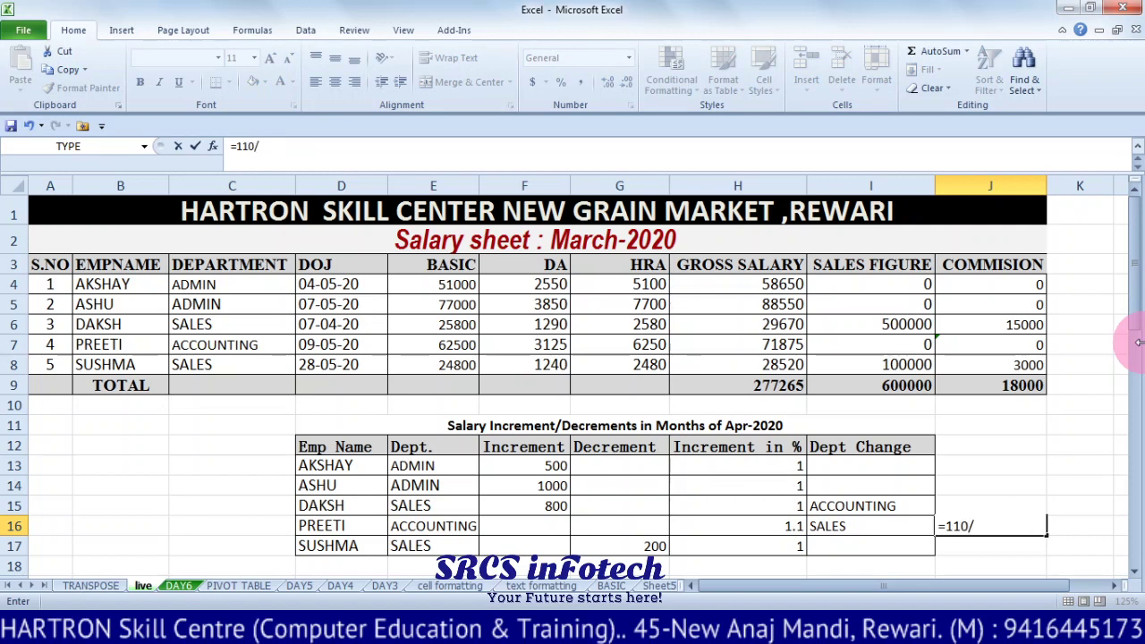
{"action": "type", "text": "100"}
{"action": "key", "text": "Return"}
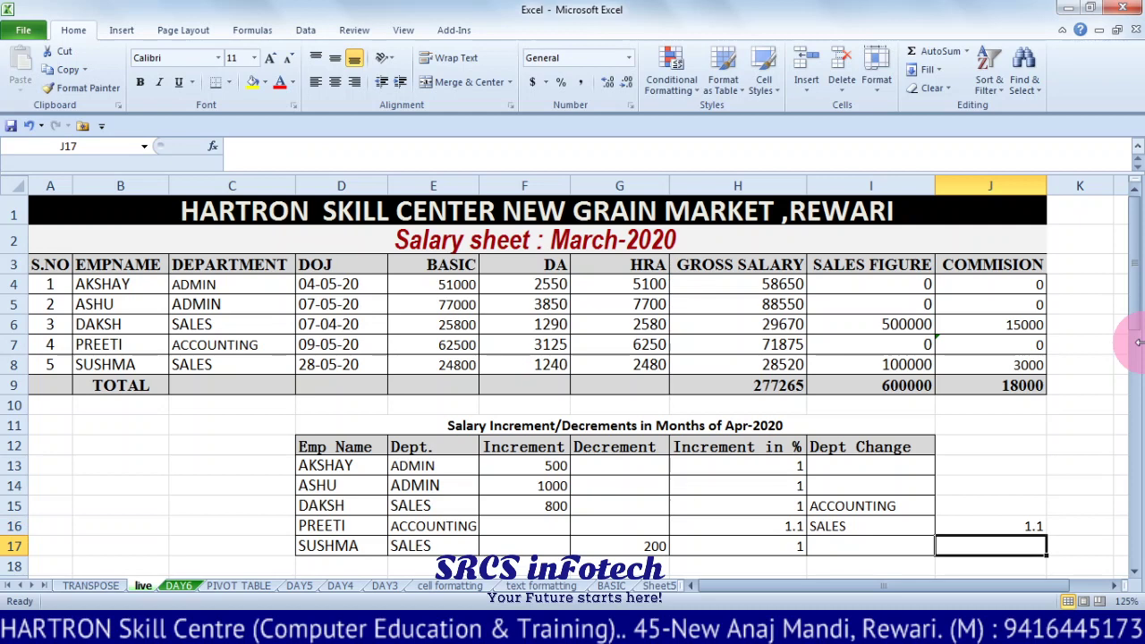
{"action": "key", "text": "Up"}
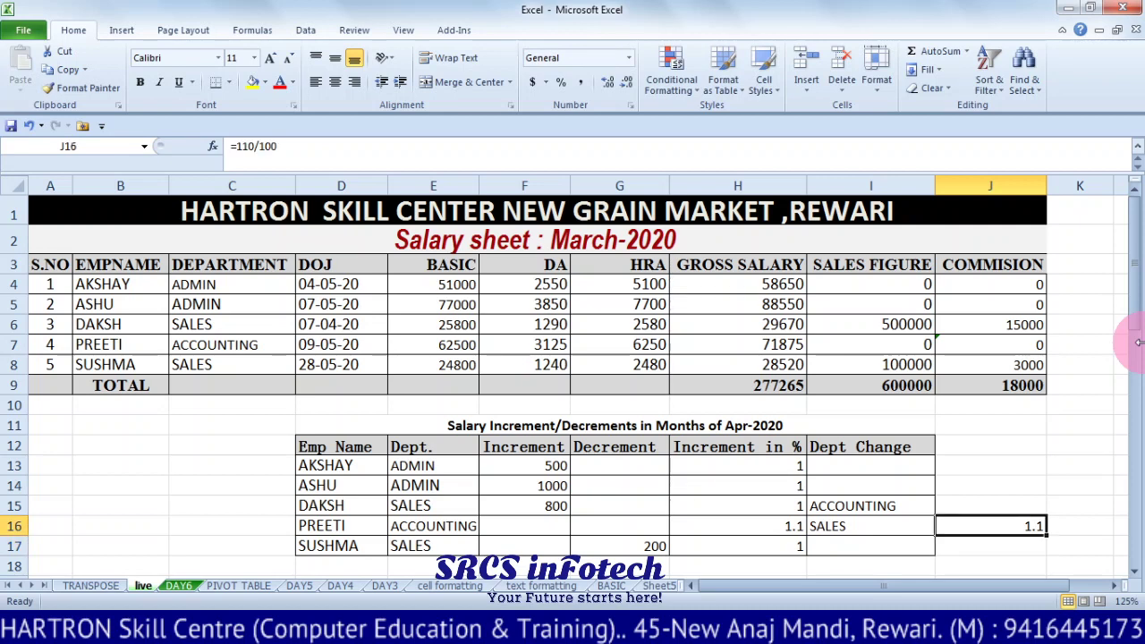
{"action": "key", "text": "Left"}
{"action": "key", "text": "Left"}
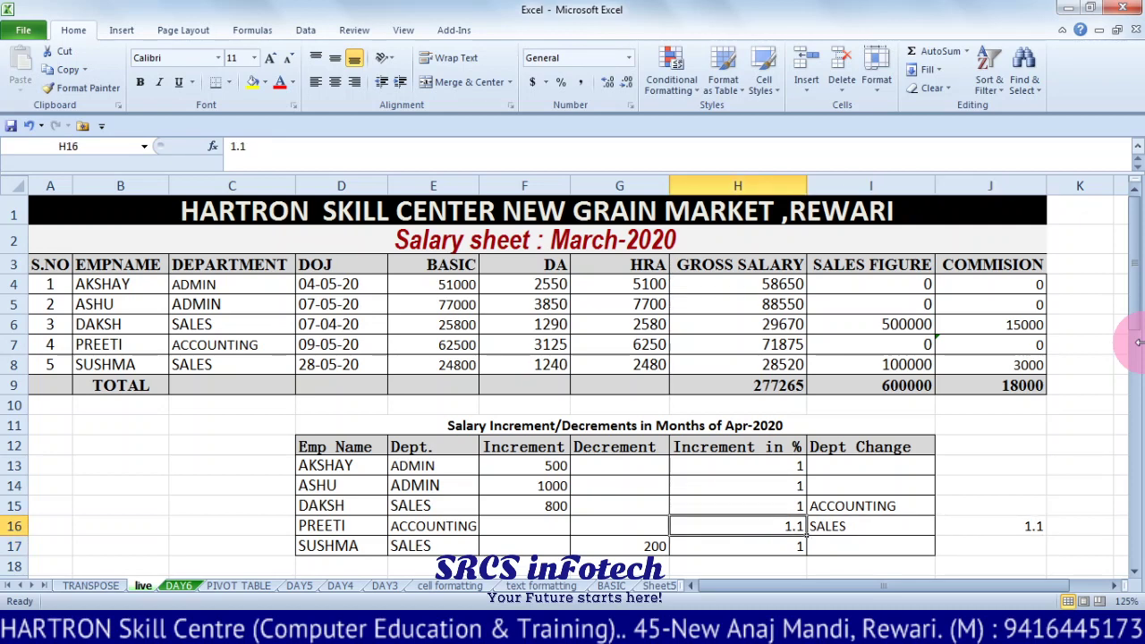
{"action": "key", "text": "Right"}
{"action": "key", "text": "Right"}
{"action": "key", "text": "Down"}
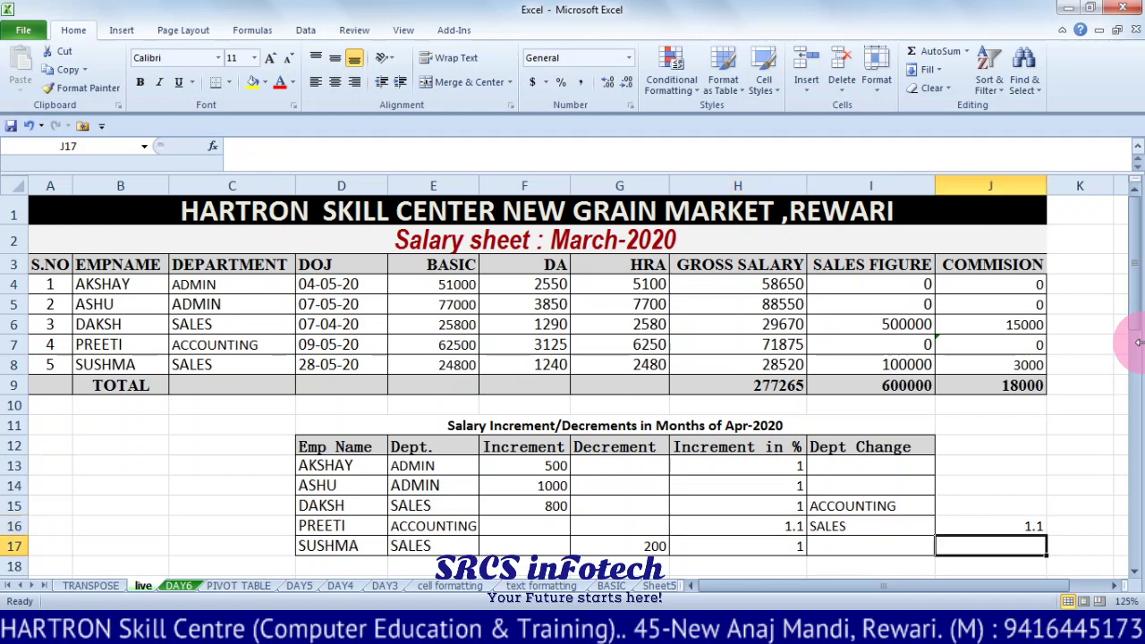
{"action": "type", "text": "="}
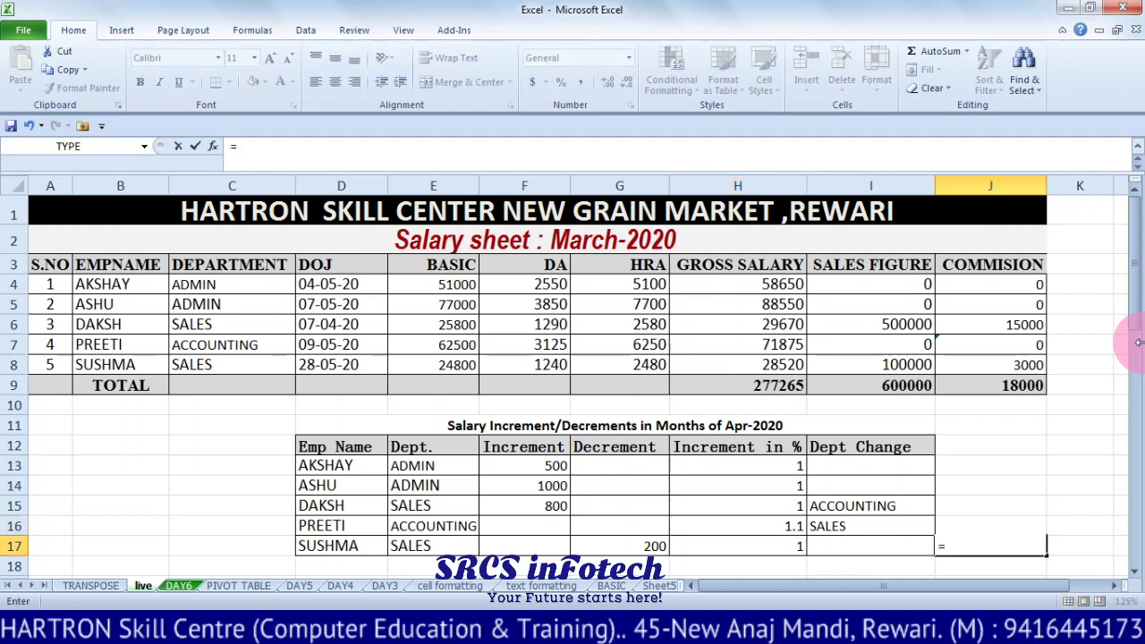
{"action": "type", "text": "120/100"}
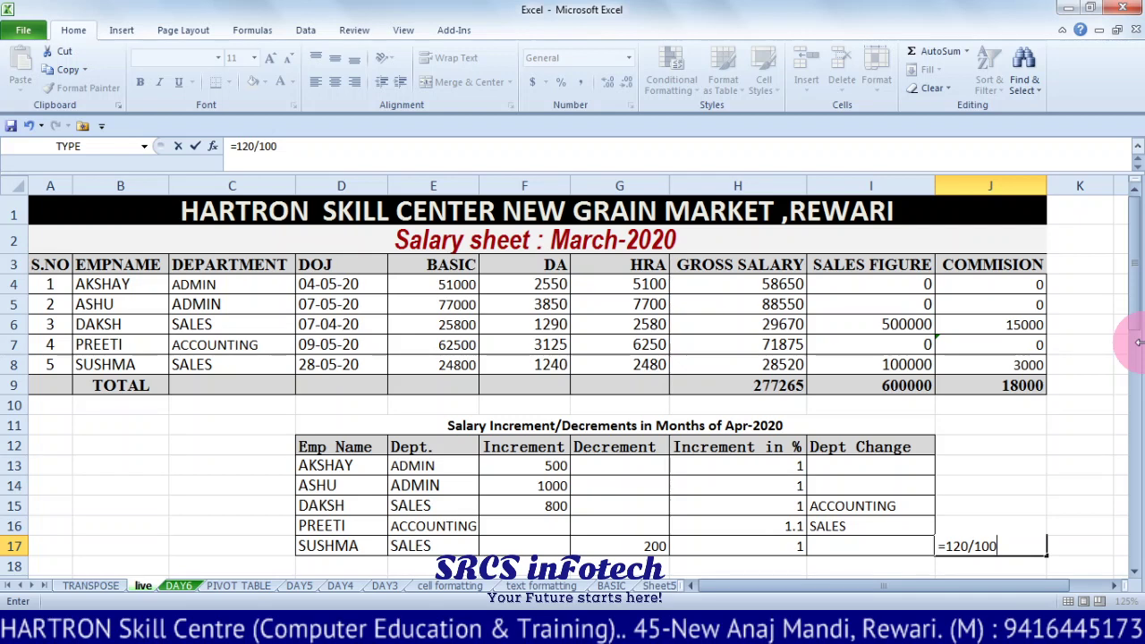
{"action": "key", "text": "Return"}
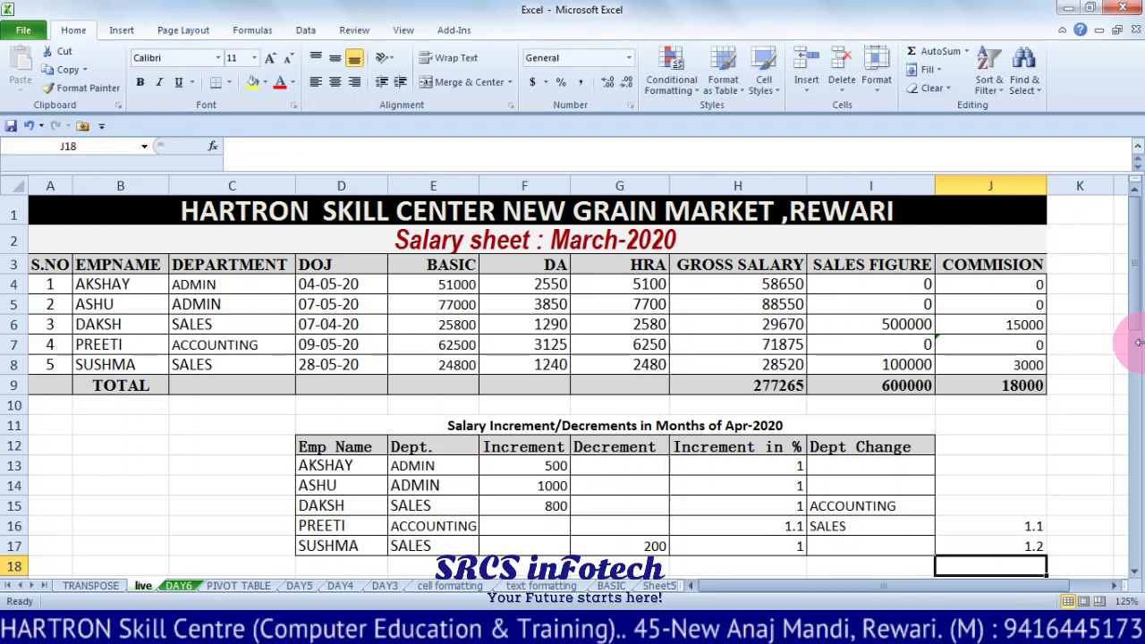
{"action": "key", "text": "Up"}
{"action": "key", "text": "Up"}
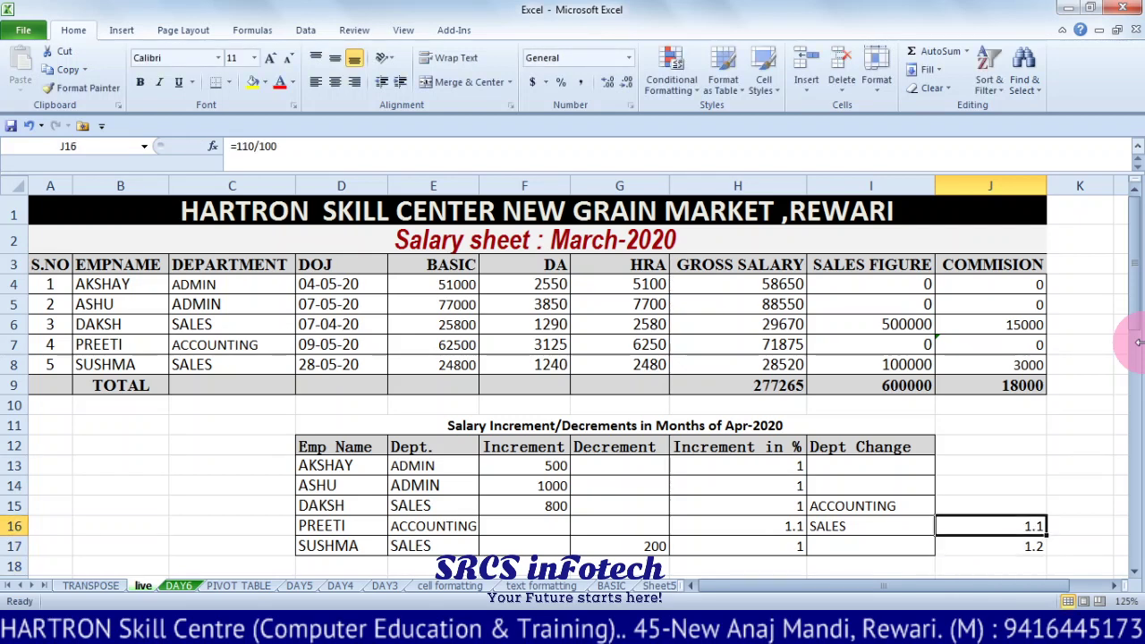
{"action": "key", "text": "shift+Down"}
{"action": "key", "text": "shift+Down"}
{"action": "key", "text": "shift+Up"}
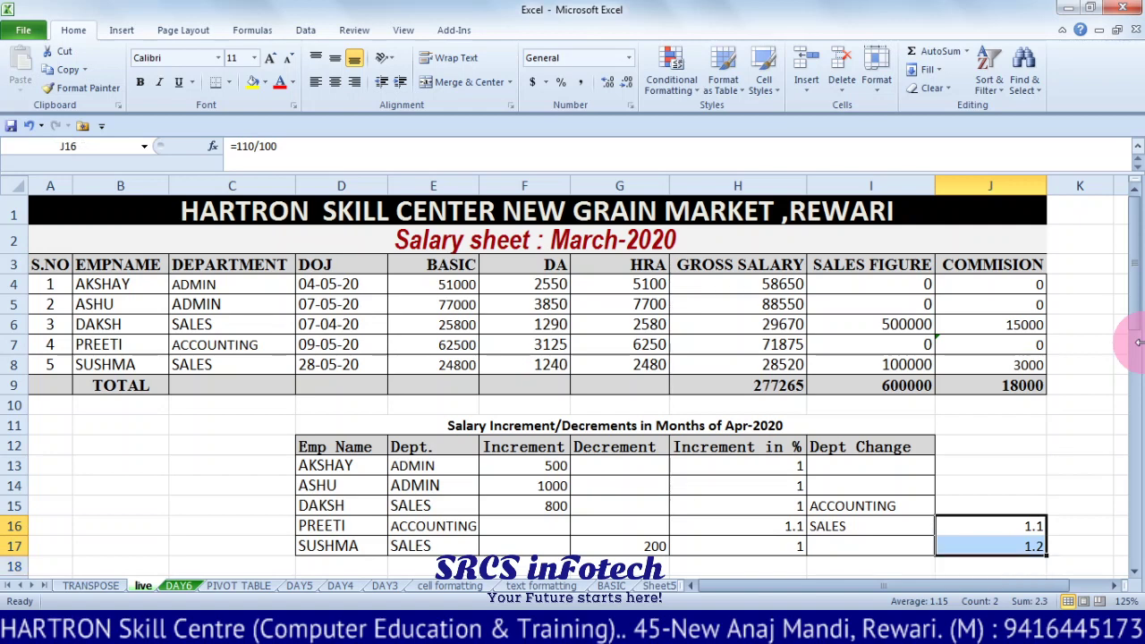
{"action": "key", "text": "Delete"}
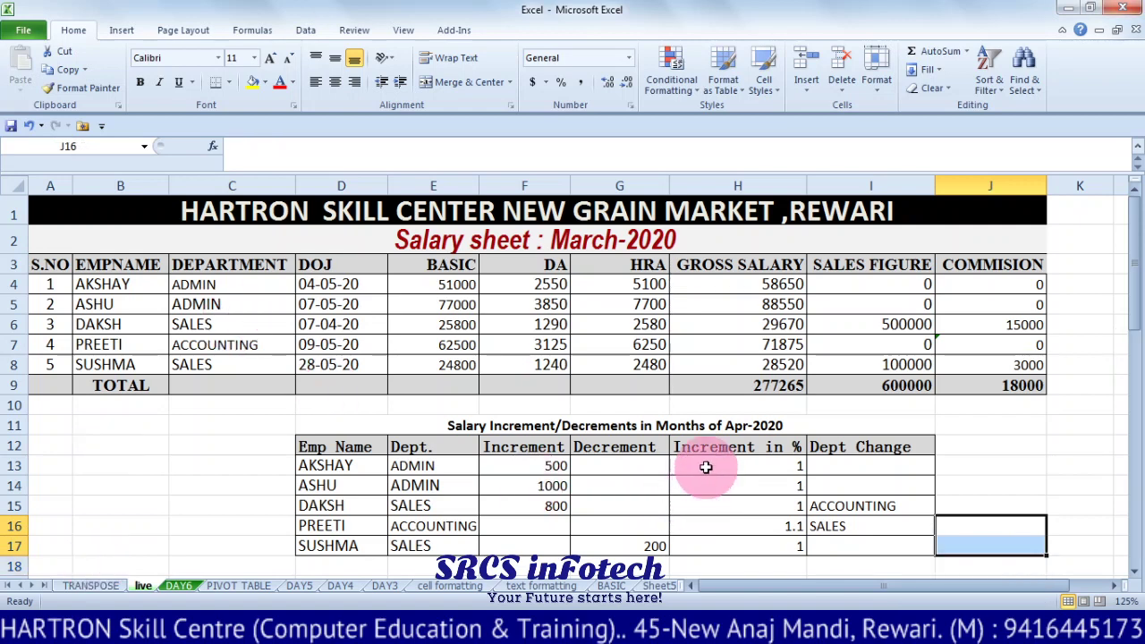
- Copy the Increment in % factors H13:H17 and select BASIC salaries E4:E8
{"action": "left_click_drag", "start_coordinate": [706, 465], "coordinate": [712, 540]}
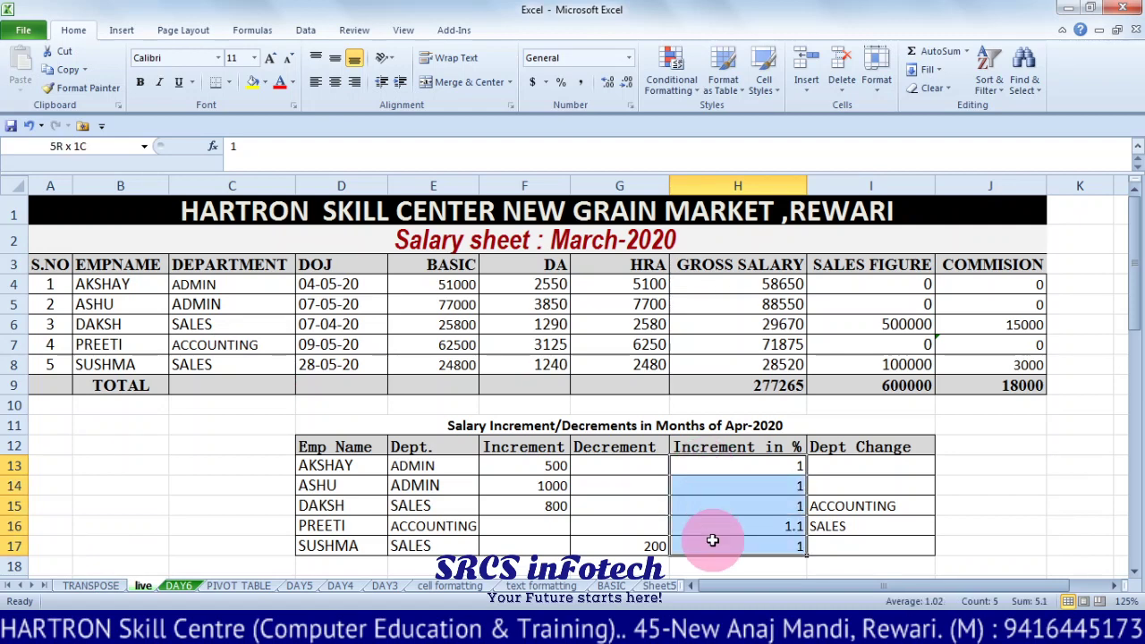
{"action": "right_click", "coordinate": [723, 472]}
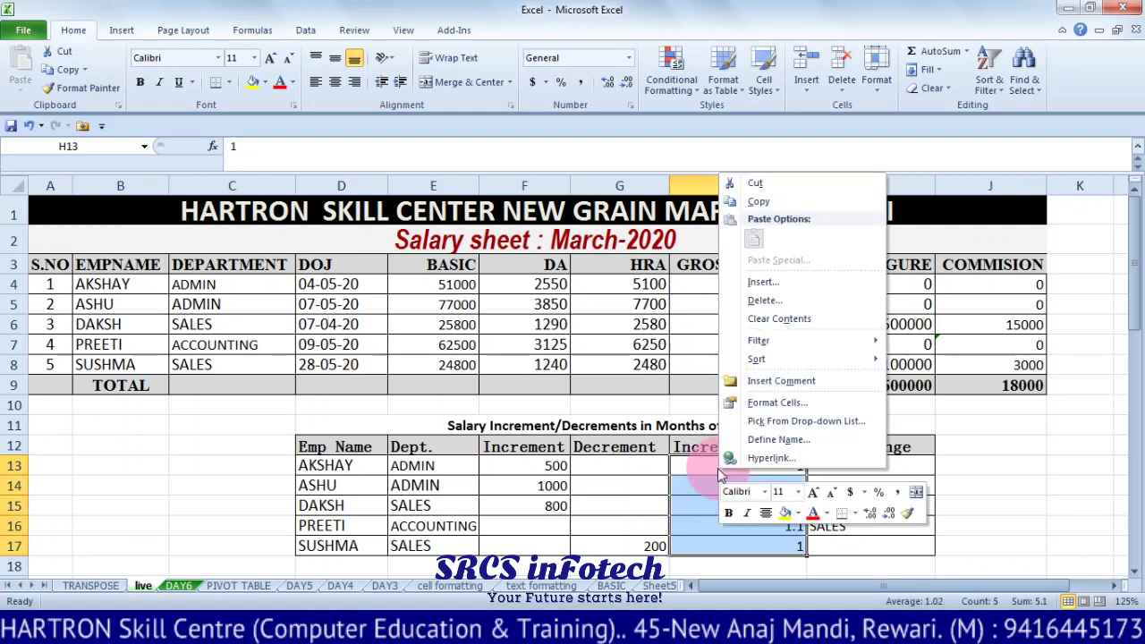
{"action": "left_click", "coordinate": [759, 201]}
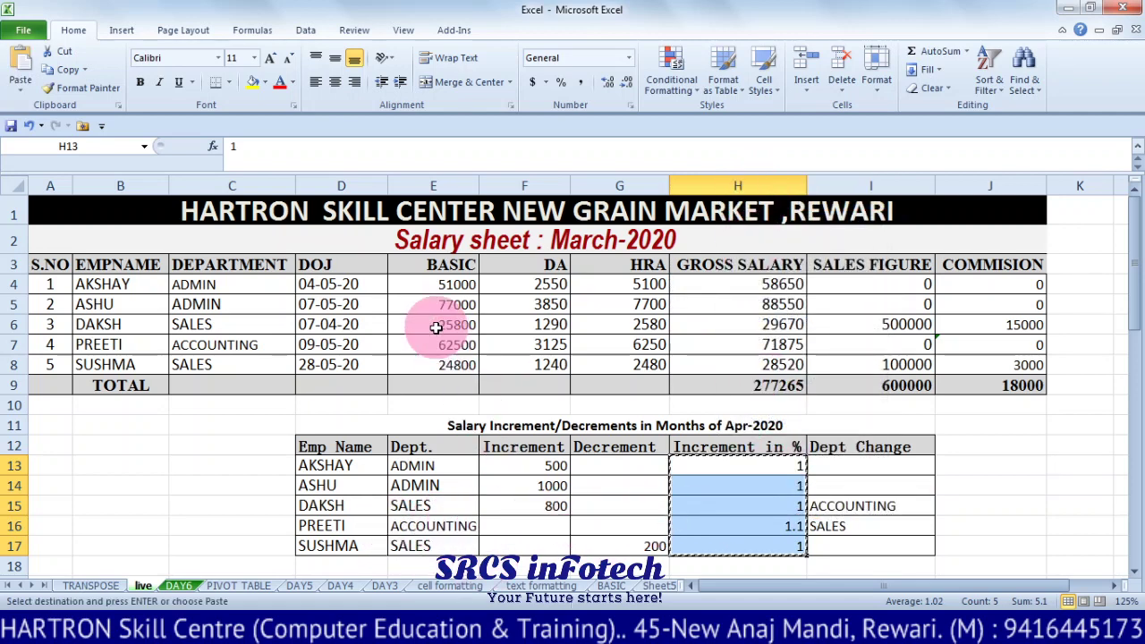
{"action": "left_click", "coordinate": [423, 284]}
{"action": "left_click_drag", "start_coordinate": [423, 284], "coordinate": [432, 365]}
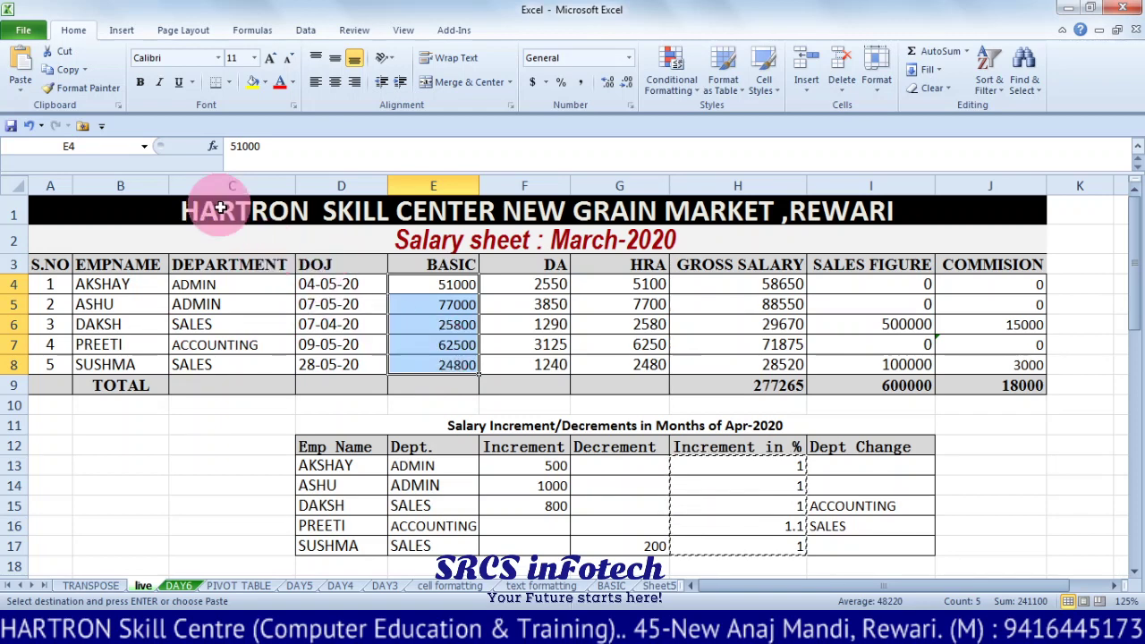
- Paste Special with Multiply, raising PREETI's basic in E7 to 68750
{"action": "left_click", "coordinate": [21, 88]}
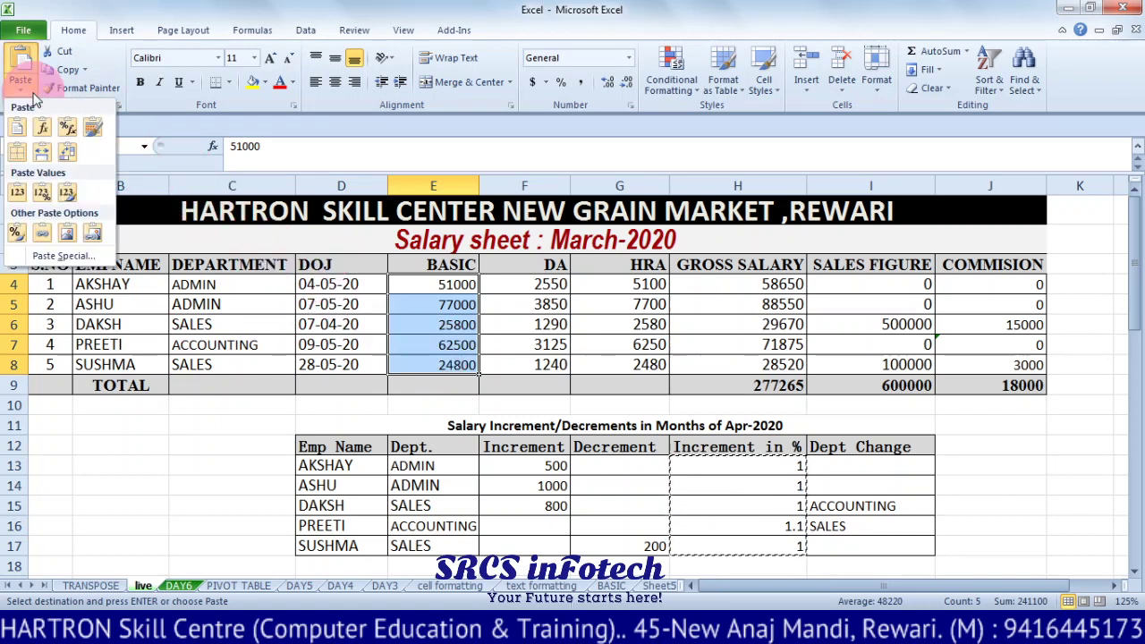
{"action": "left_click", "coordinate": [42, 256]}
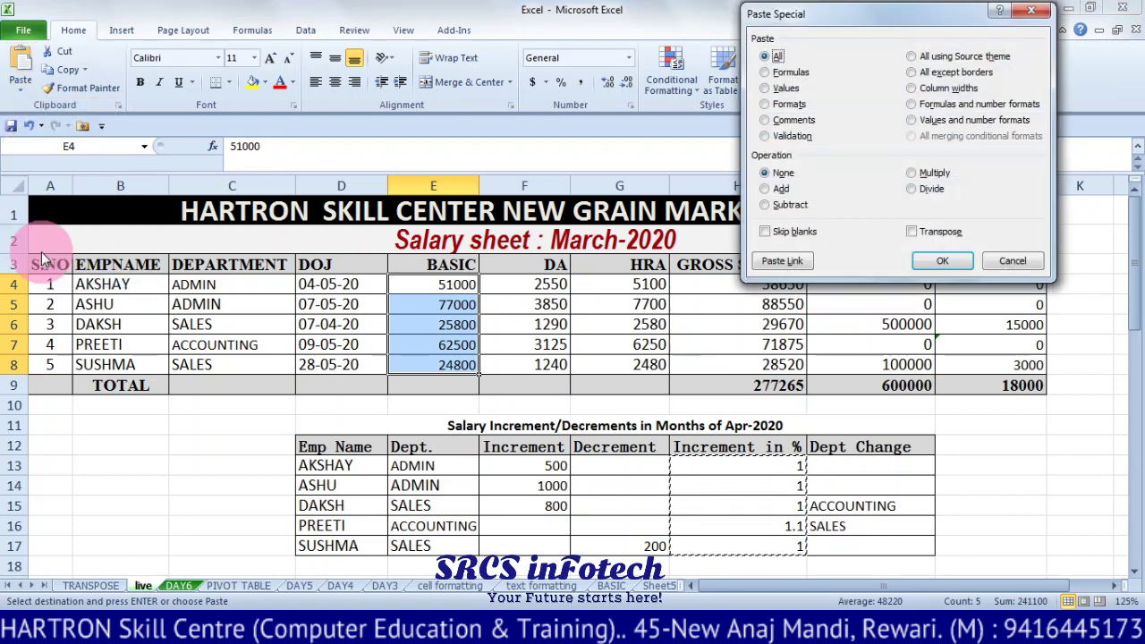
{"action": "left_click", "coordinate": [920, 173]}
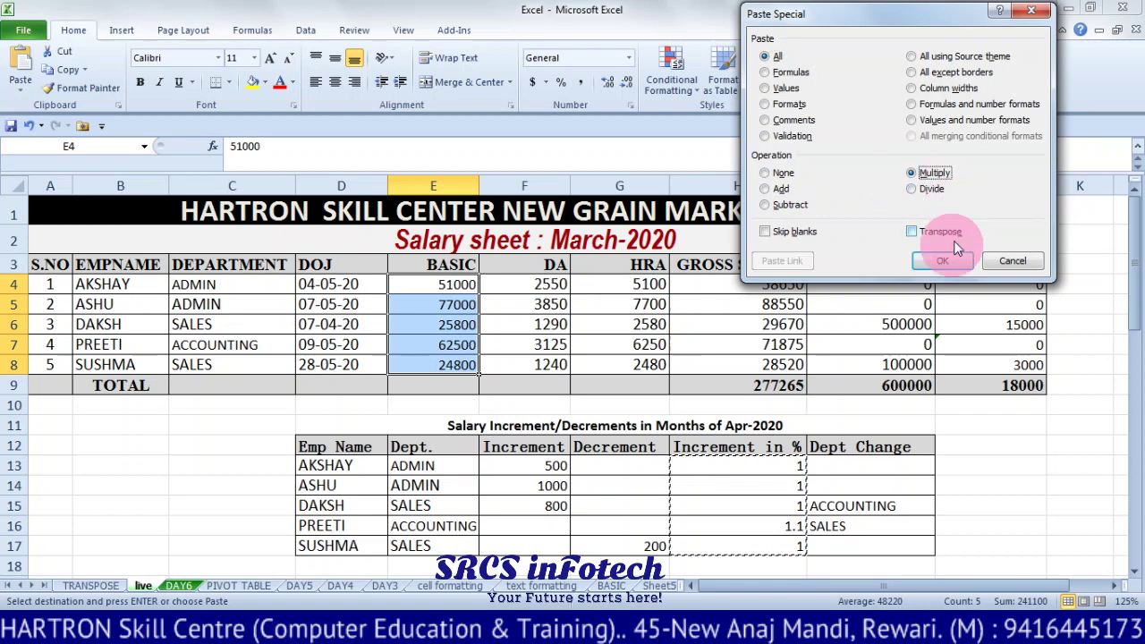
{"action": "left_click", "coordinate": [945, 264]}
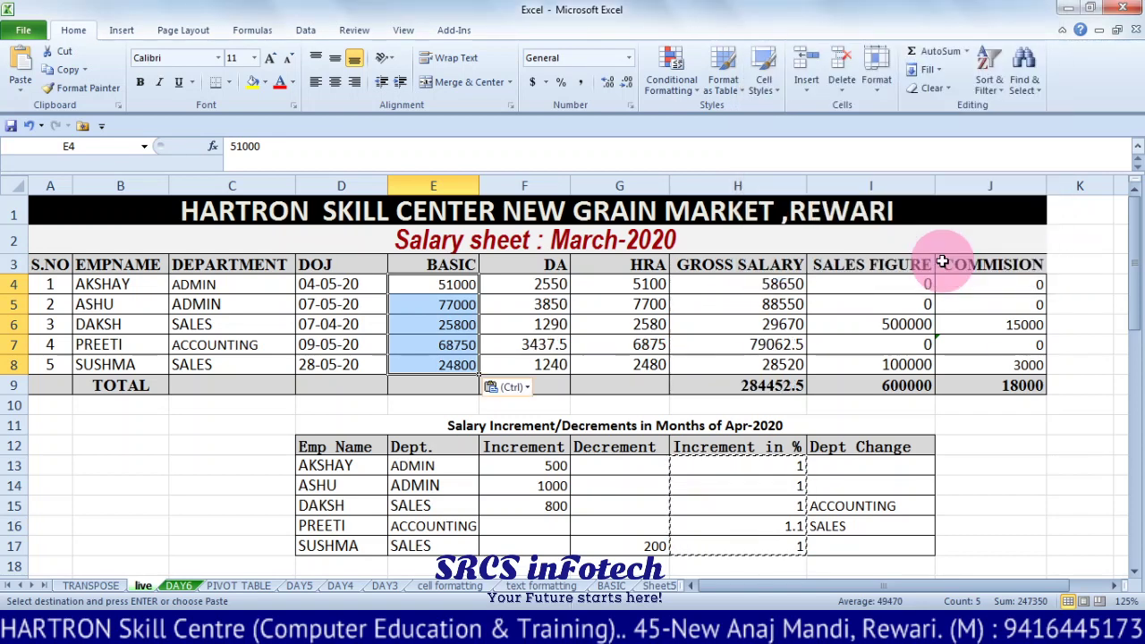
{"action": "left_click", "coordinate": [436, 346]}
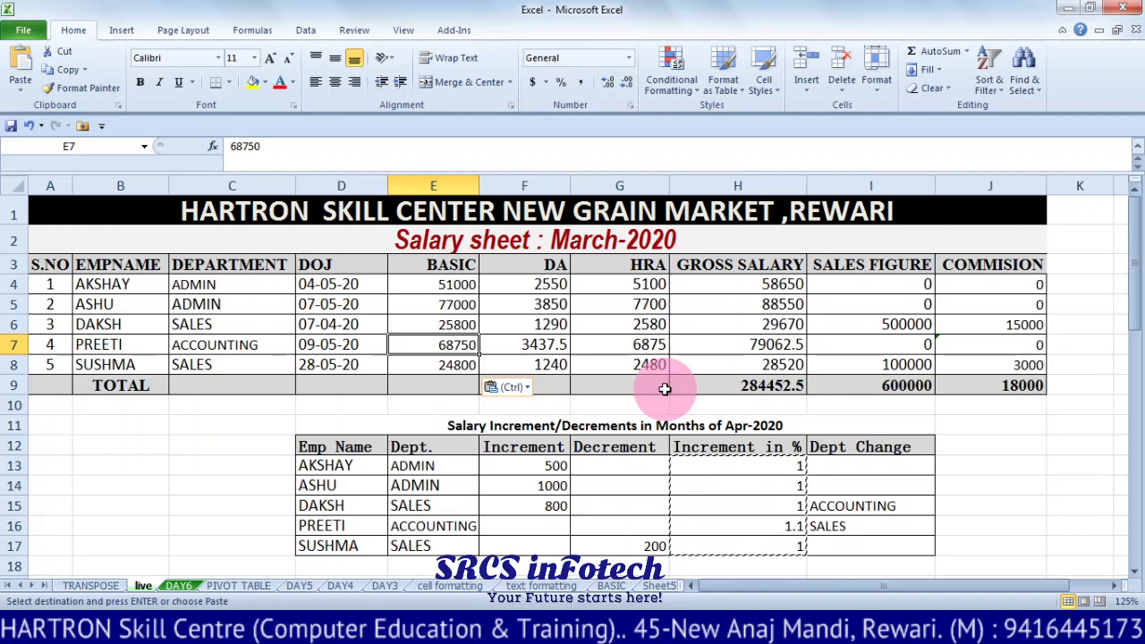
{"action": "key", "text": "Escape"}
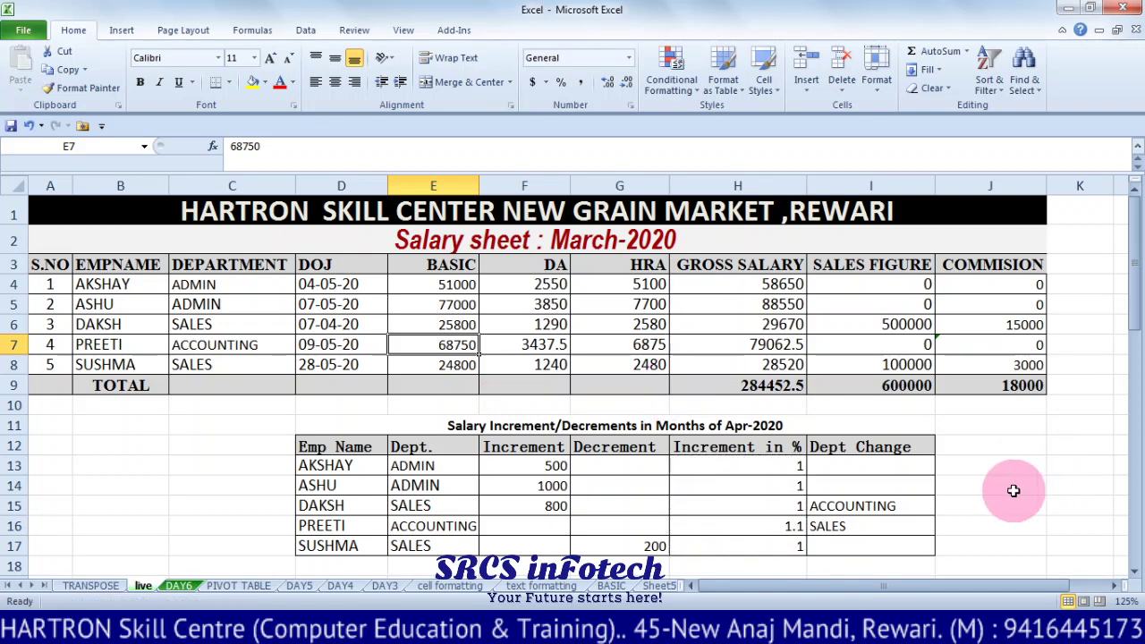
{"action": "left_click", "coordinate": [1014, 490]}
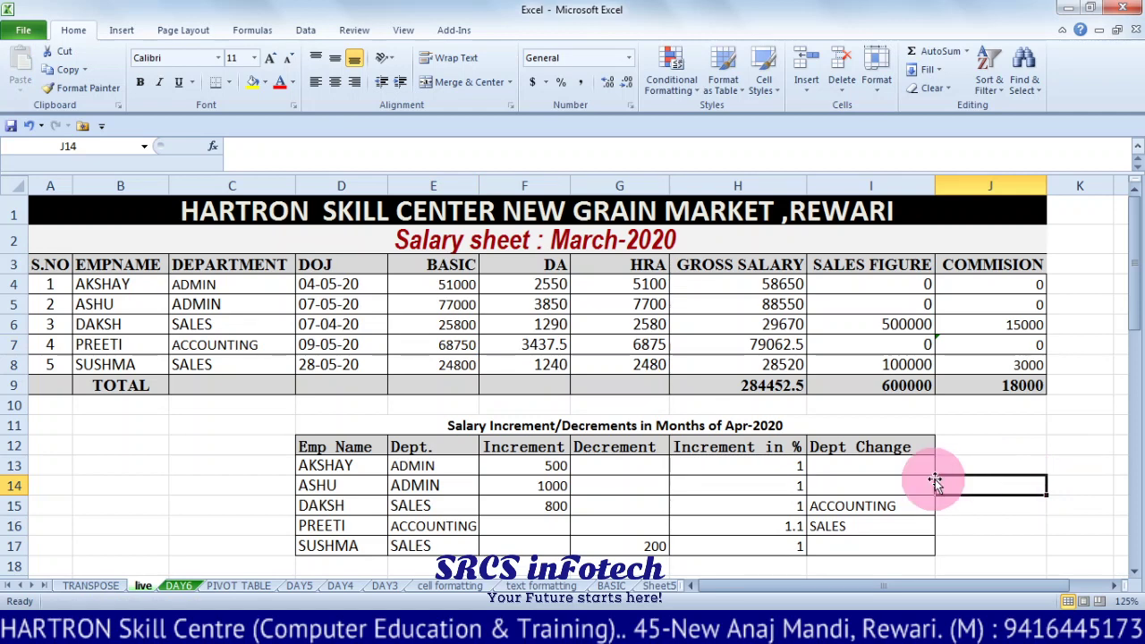
{"action": "left_click", "coordinate": [848, 466]}
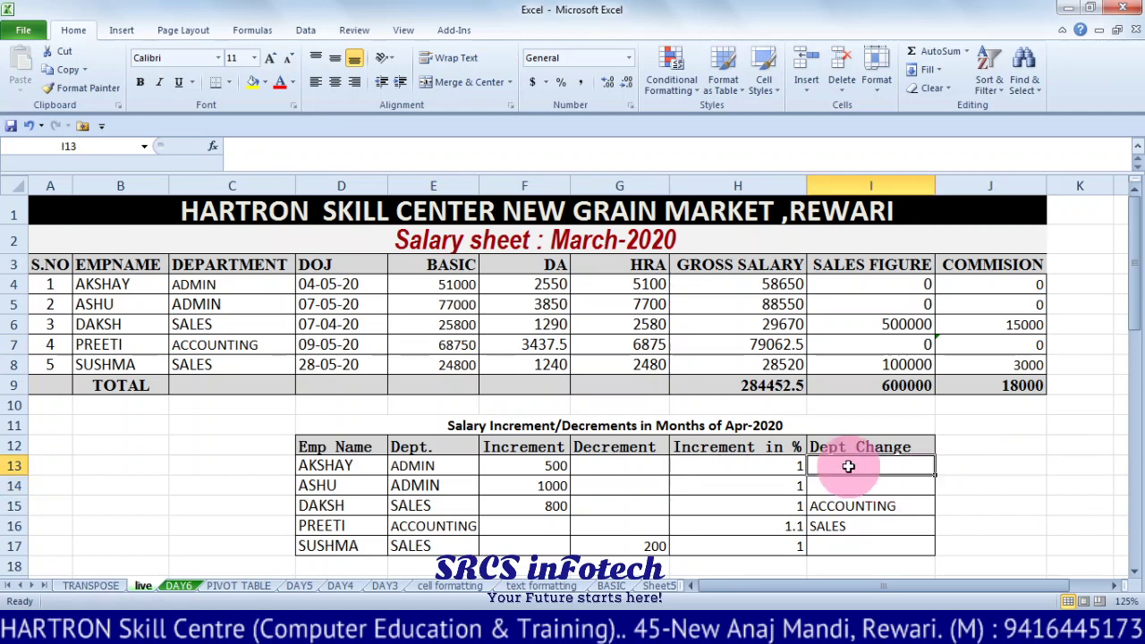
{"action": "left_click_drag", "start_coordinate": [848, 466], "coordinate": [848, 545]}
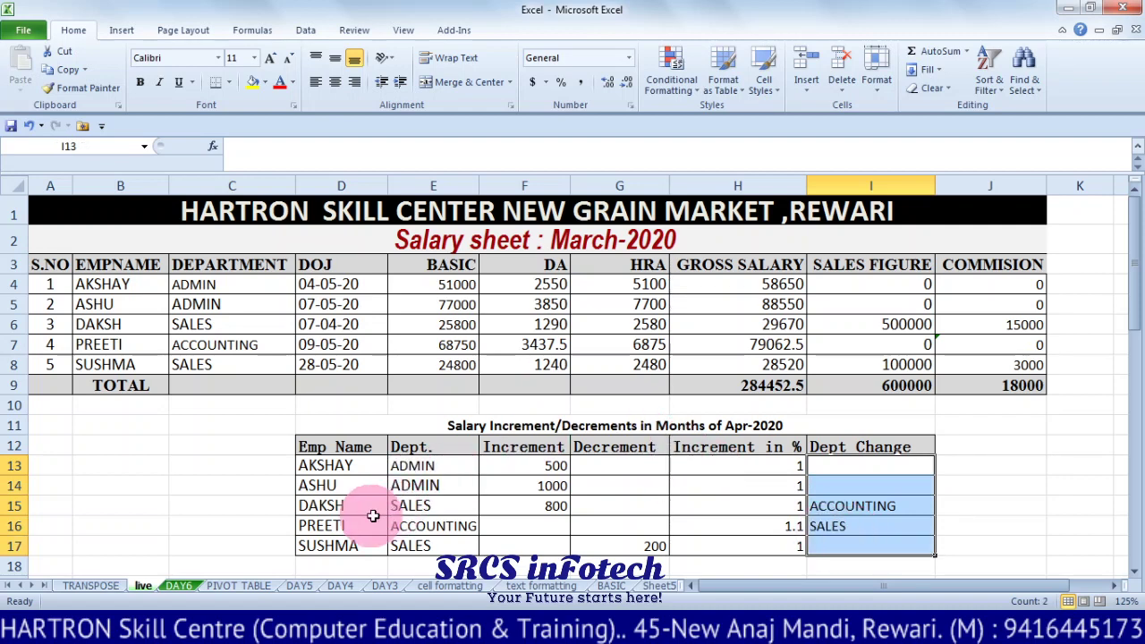
{"action": "left_click", "coordinate": [326, 505]}
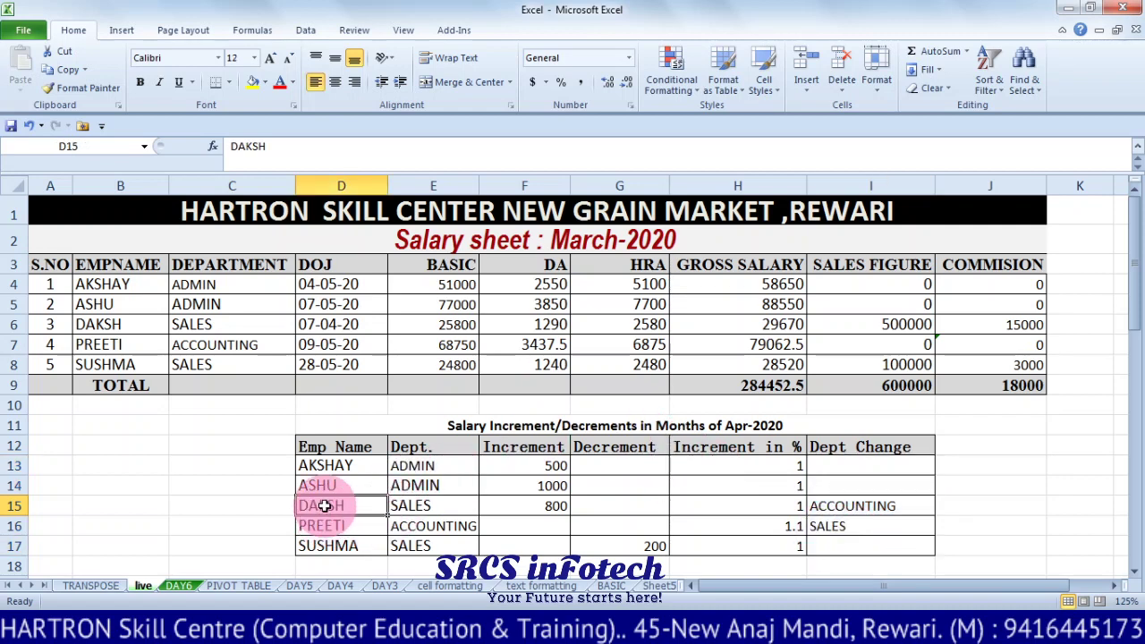
{"action": "left_click", "coordinate": [409, 506]}
{"action": "left_click", "coordinate": [339, 526]}
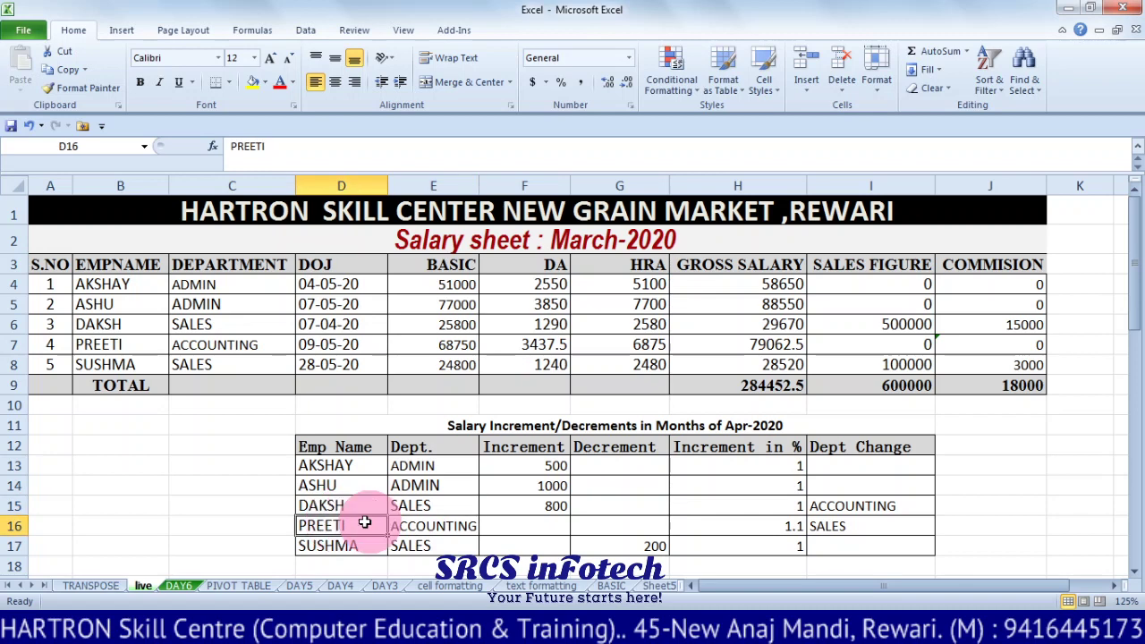
{"action": "left_click", "coordinate": [430, 526]}
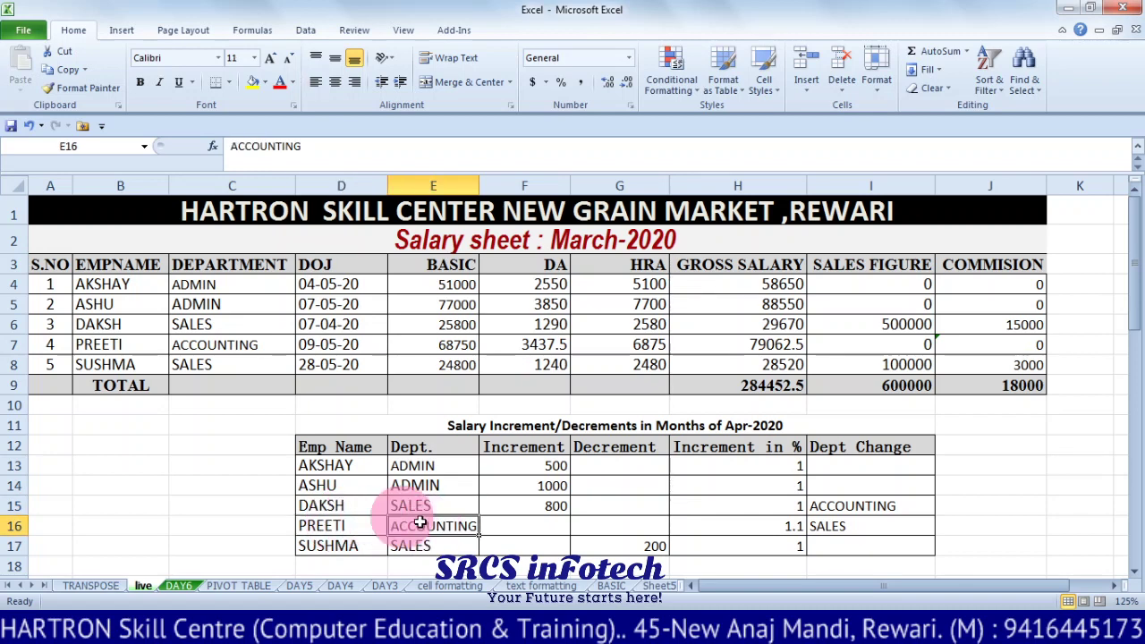
{"action": "left_click", "coordinate": [322, 506]}
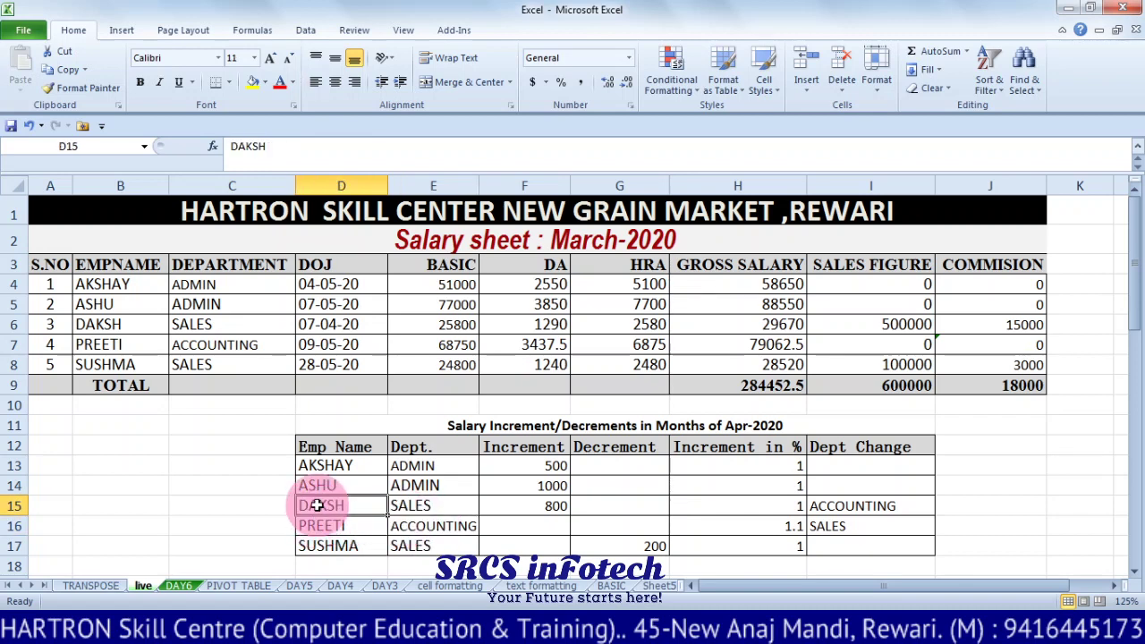
{"action": "left_click", "coordinate": [830, 508]}
{"action": "left_click", "coordinate": [326, 526]}
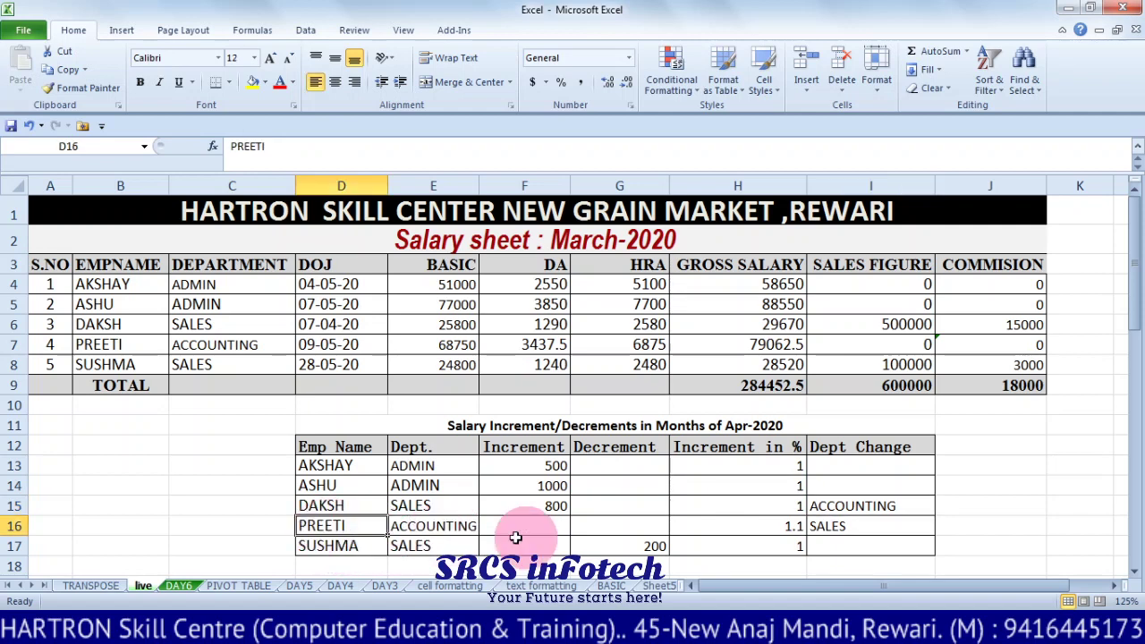
{"action": "left_click", "coordinate": [872, 518]}
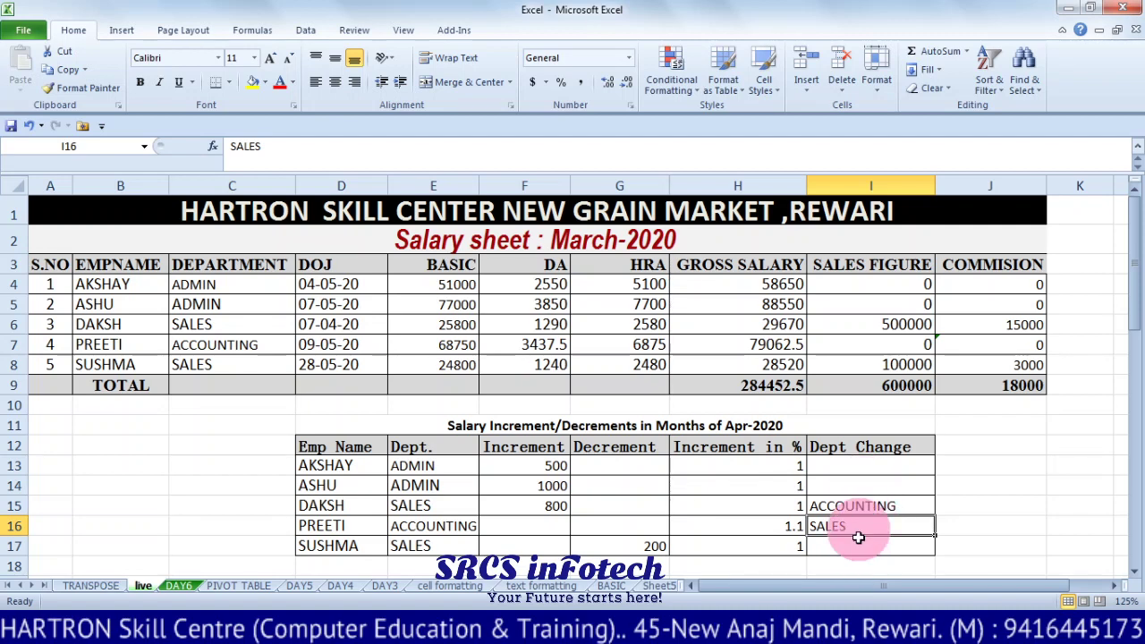
{"action": "left_click", "coordinate": [846, 465]}
- Copy Dept Change cells I13:I17 and select DEPARTMENT cells C4:C8 as destination
{"action": "left_click_drag", "start_coordinate": [846, 465], "coordinate": [855, 536]}
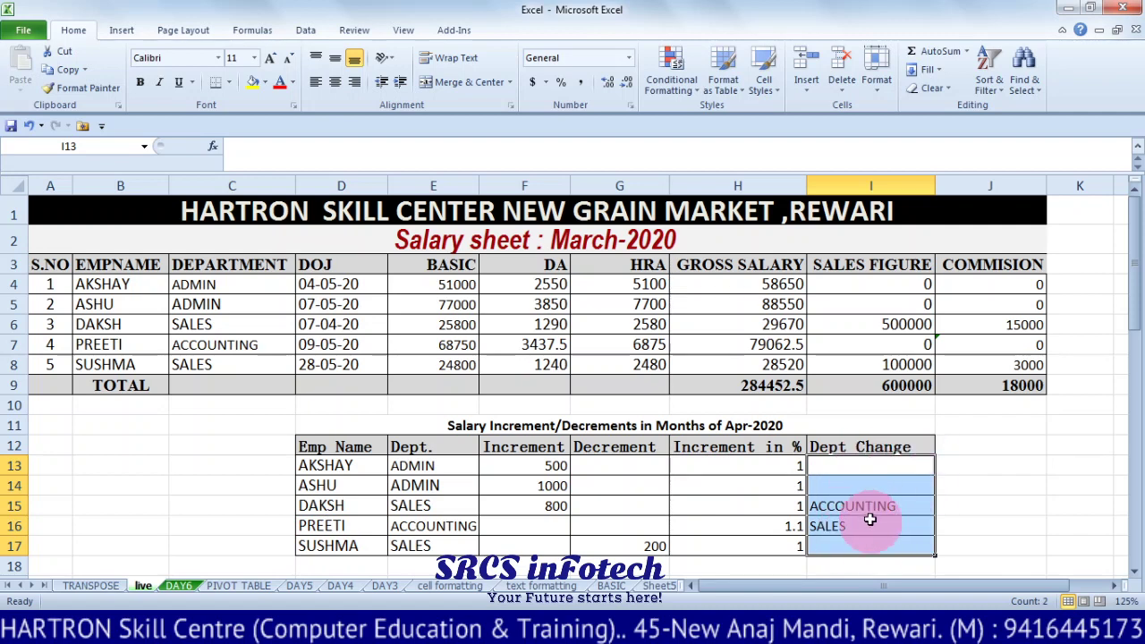
{"action": "right_click", "coordinate": [855, 470]}
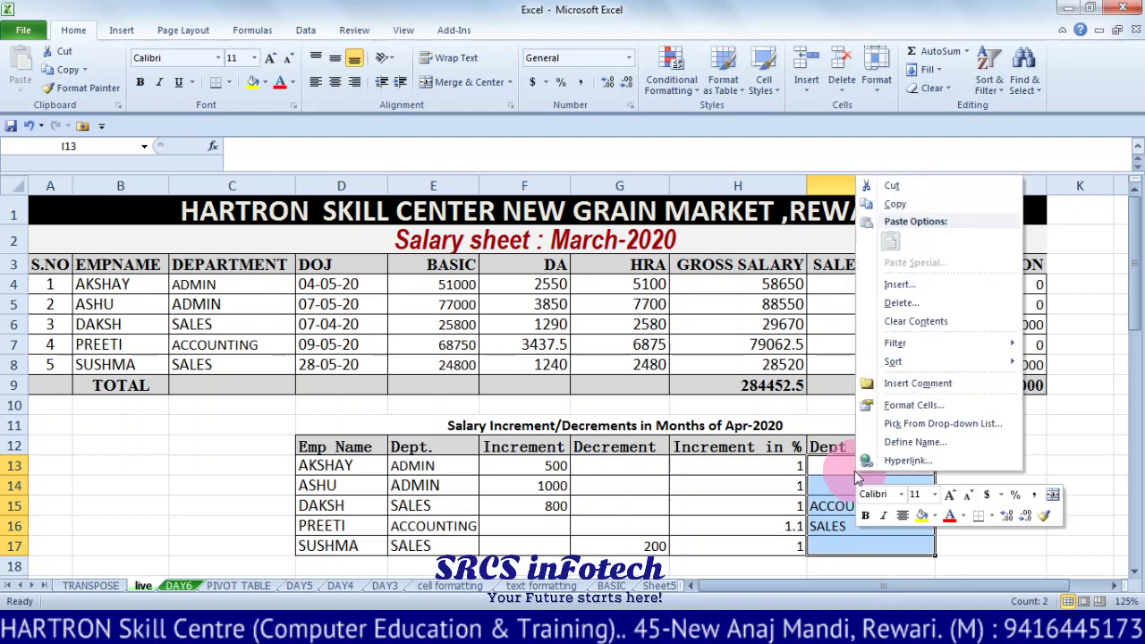
{"action": "left_click", "coordinate": [894, 204]}
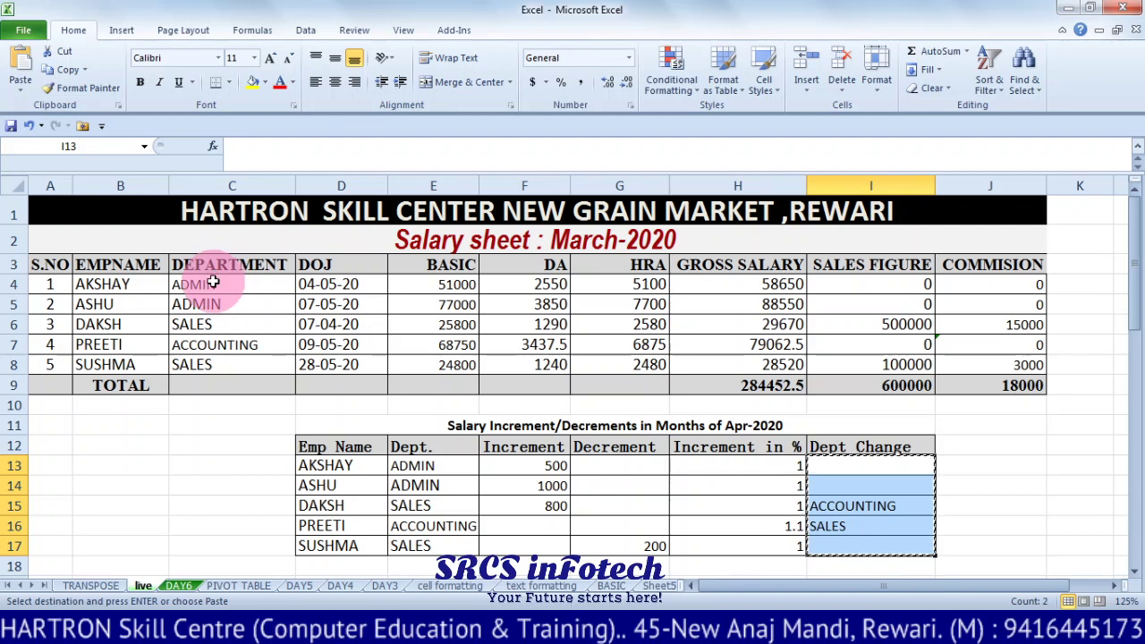
{"action": "left_click_drag", "start_coordinate": [213, 281], "coordinate": [220, 360]}
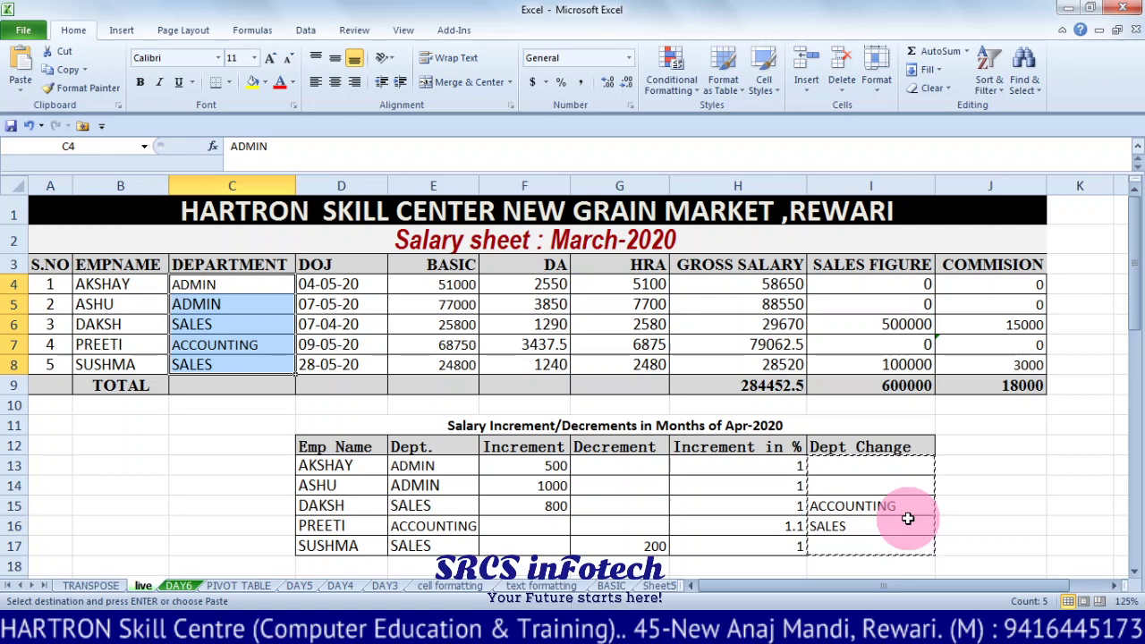
- Paste Special the department changes with Skip blanks, moving DAKSH to ACCOUNTING and PREETI to SALES
{"action": "left_click", "coordinate": [21, 82]}
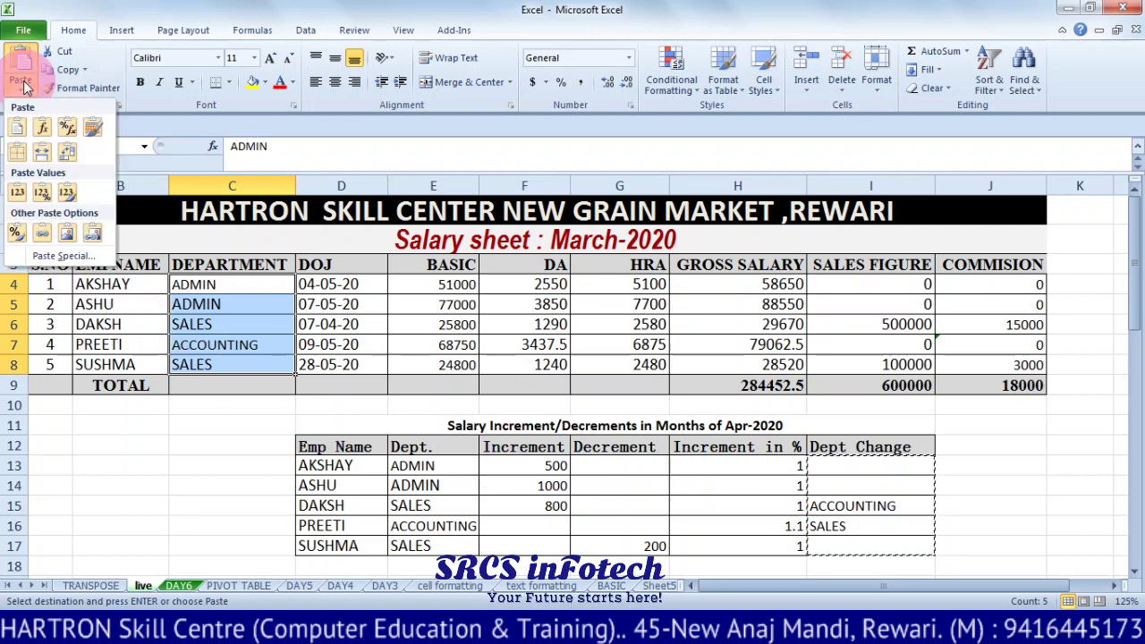
{"action": "left_click", "coordinate": [63, 256]}
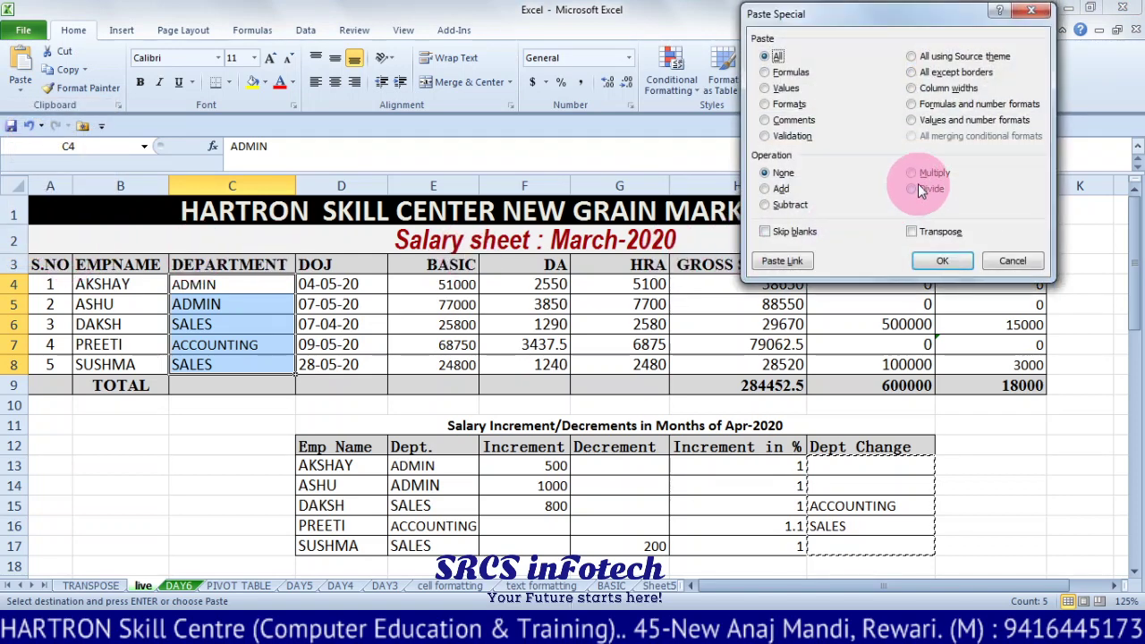
{"action": "left_click", "coordinate": [801, 229]}
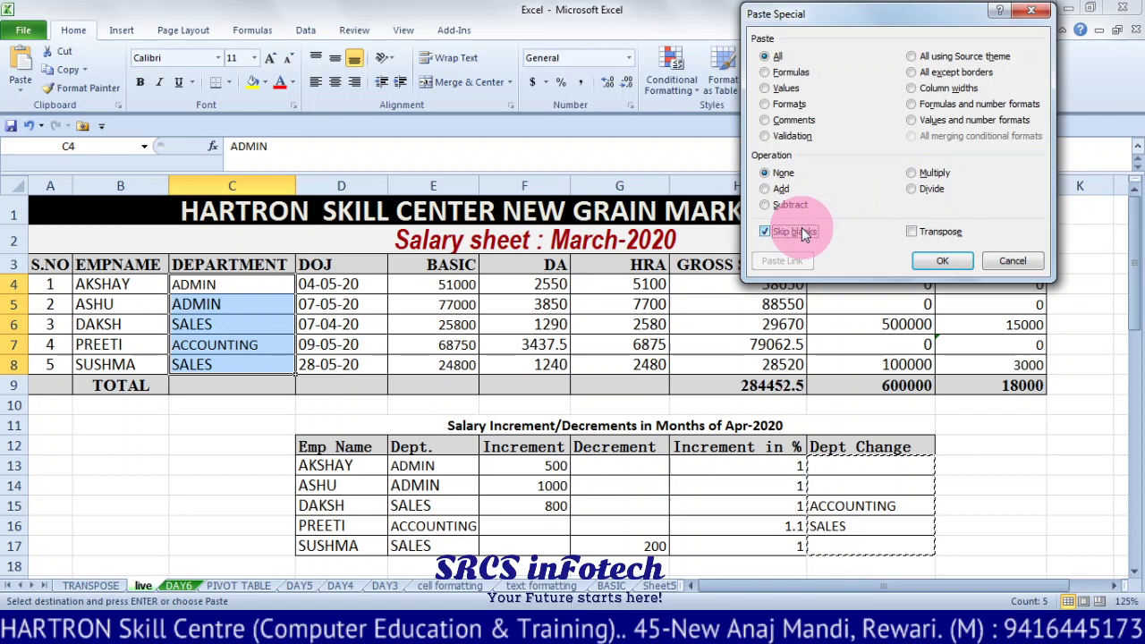
{"action": "left_click", "coordinate": [947, 262]}
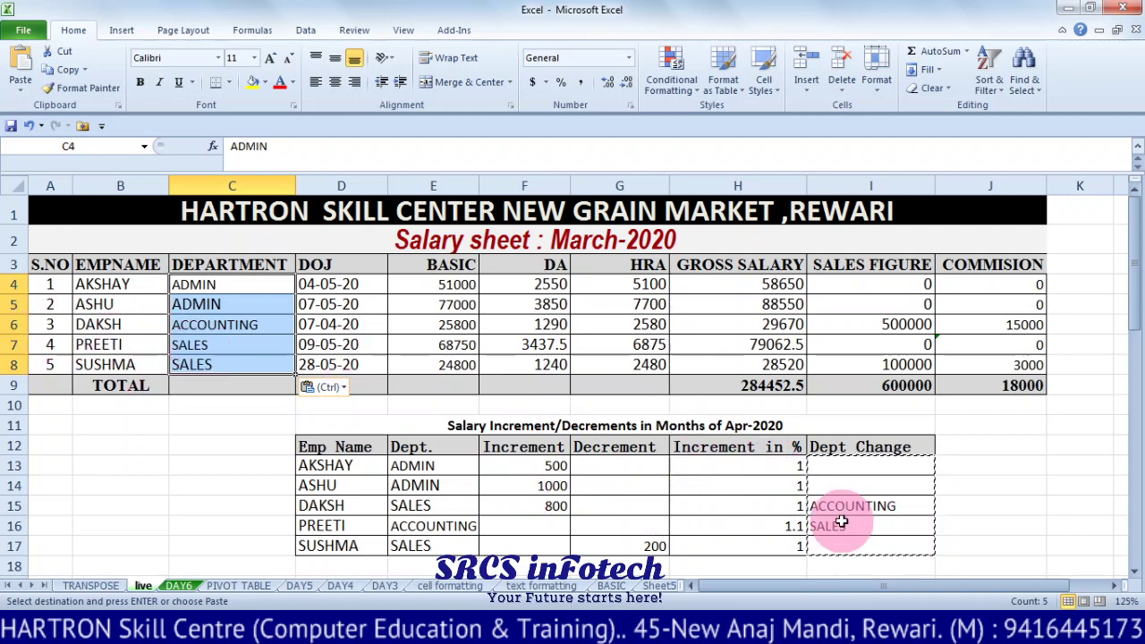
{"action": "key", "text": "Escape"}
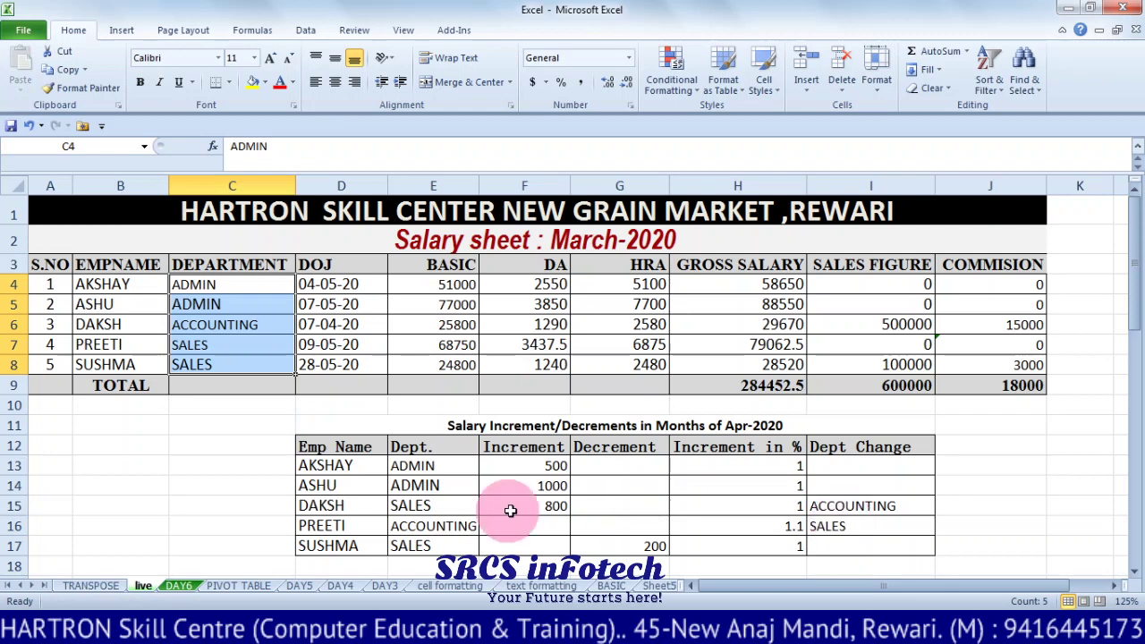
{"action": "left_click", "coordinate": [118, 506]}
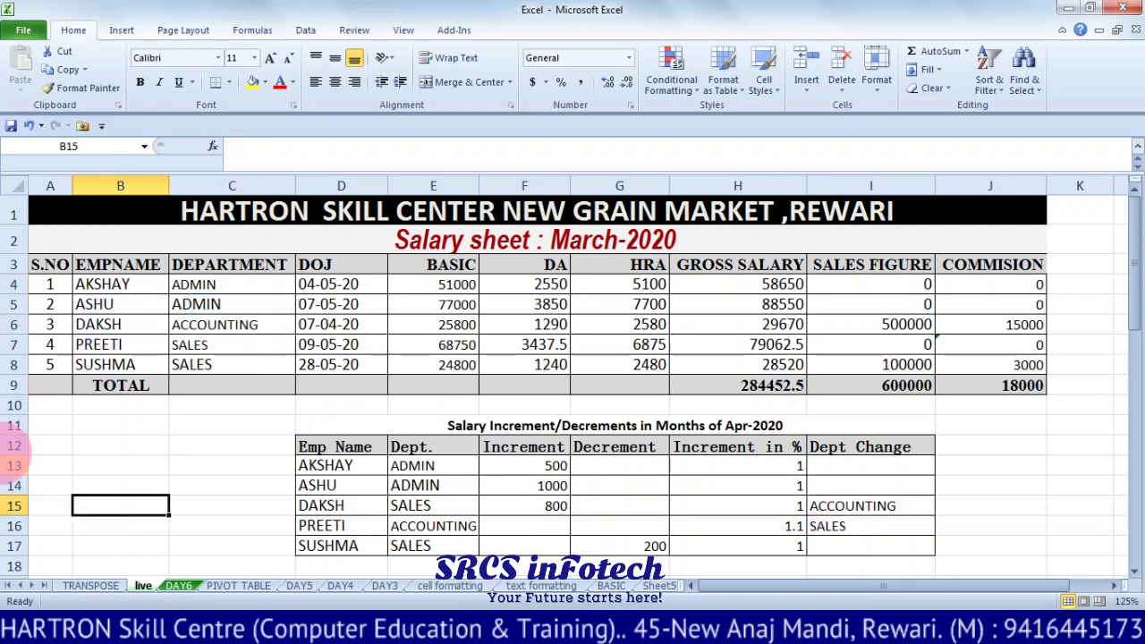
- Switch to the TRANSPOSE sheet and select the Emp Name, Address, Mobile No table D3:F6
{"action": "left_click", "coordinate": [93, 586]}
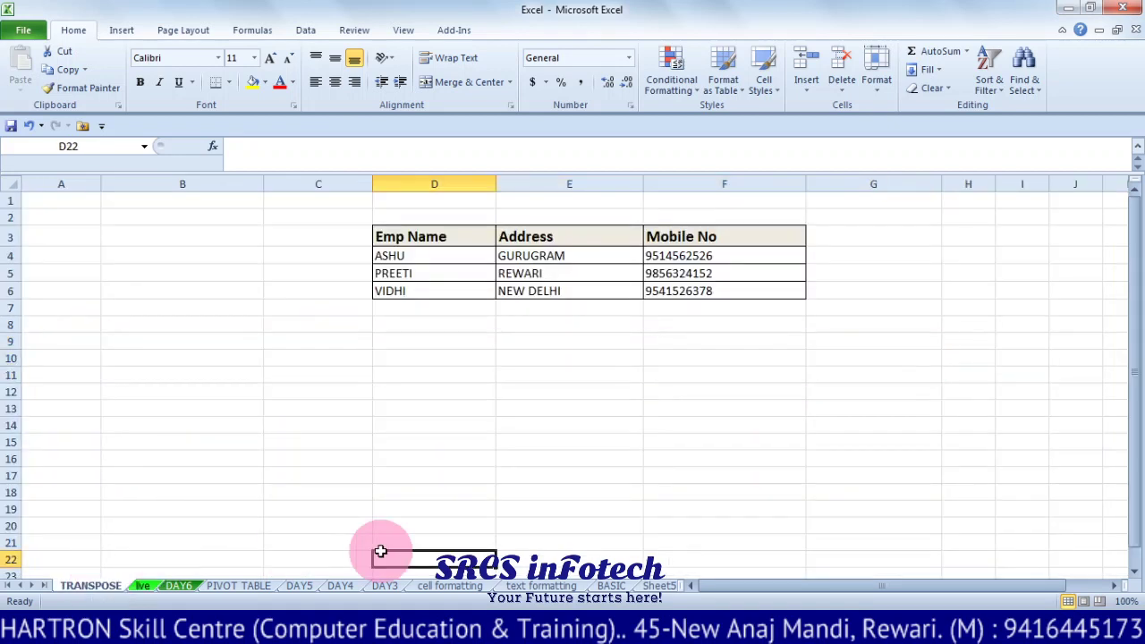
{"action": "left_click_drag", "start_coordinate": [421, 233], "coordinate": [465, 304]}
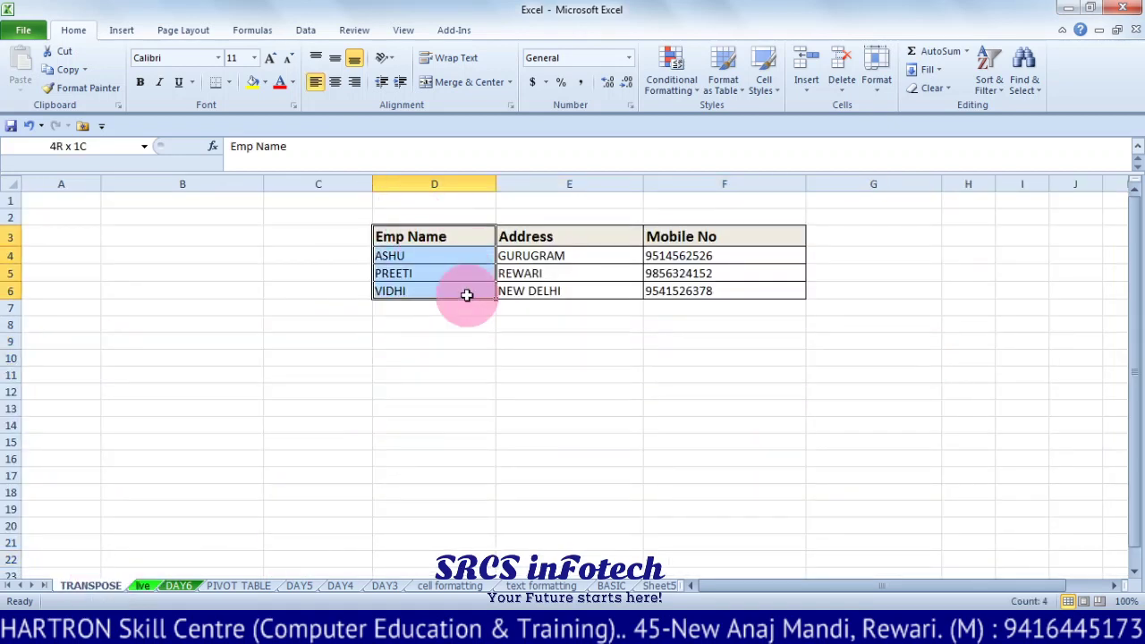
{"action": "left_click", "coordinate": [565, 233]}
{"action": "left_click_drag", "start_coordinate": [565, 234], "coordinate": [531, 295]}
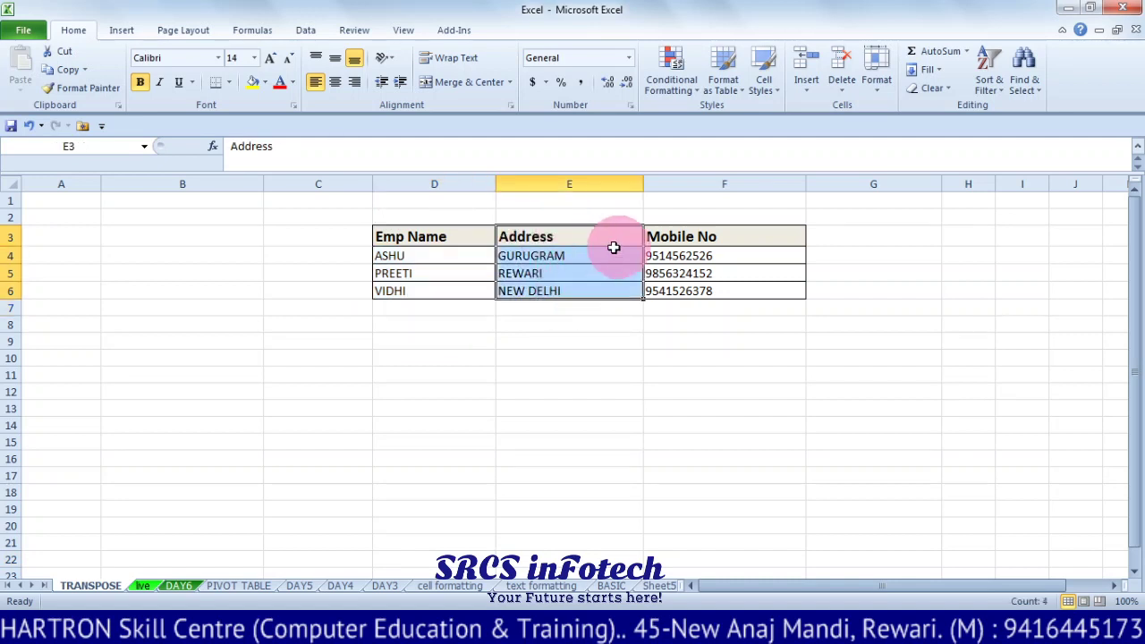
{"action": "left_click_drag", "start_coordinate": [666, 237], "coordinate": [689, 285]}
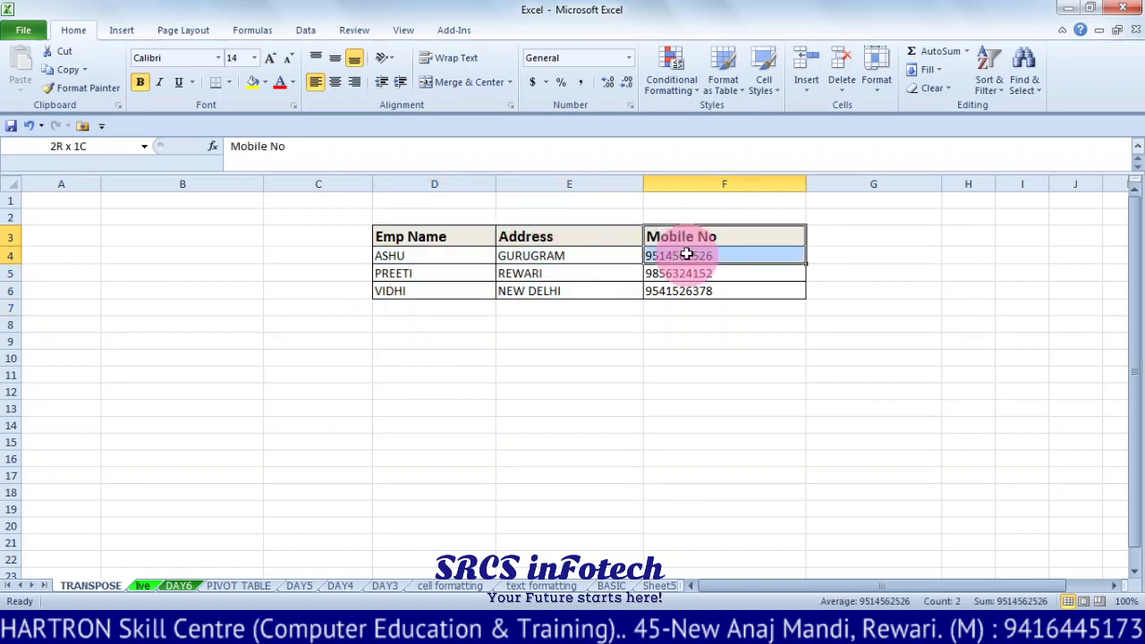
{"action": "left_click", "coordinate": [438, 408]}
{"action": "left_click", "coordinate": [428, 235]}
{"action": "left_click_drag", "start_coordinate": [429, 235], "coordinate": [430, 310]}
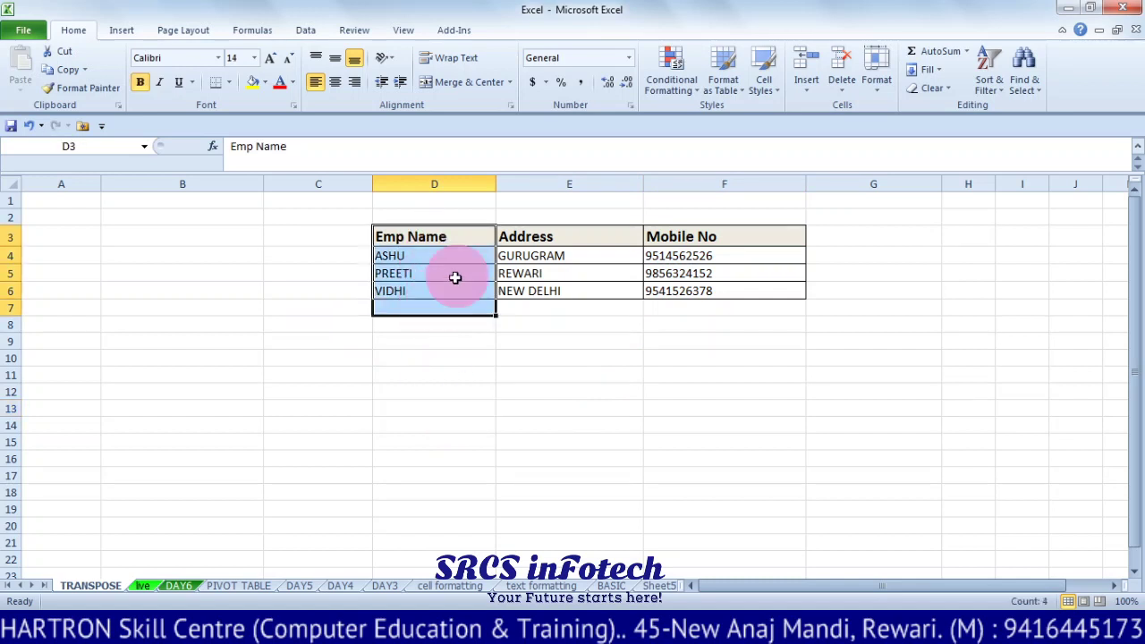
{"action": "left_click", "coordinate": [440, 368]}
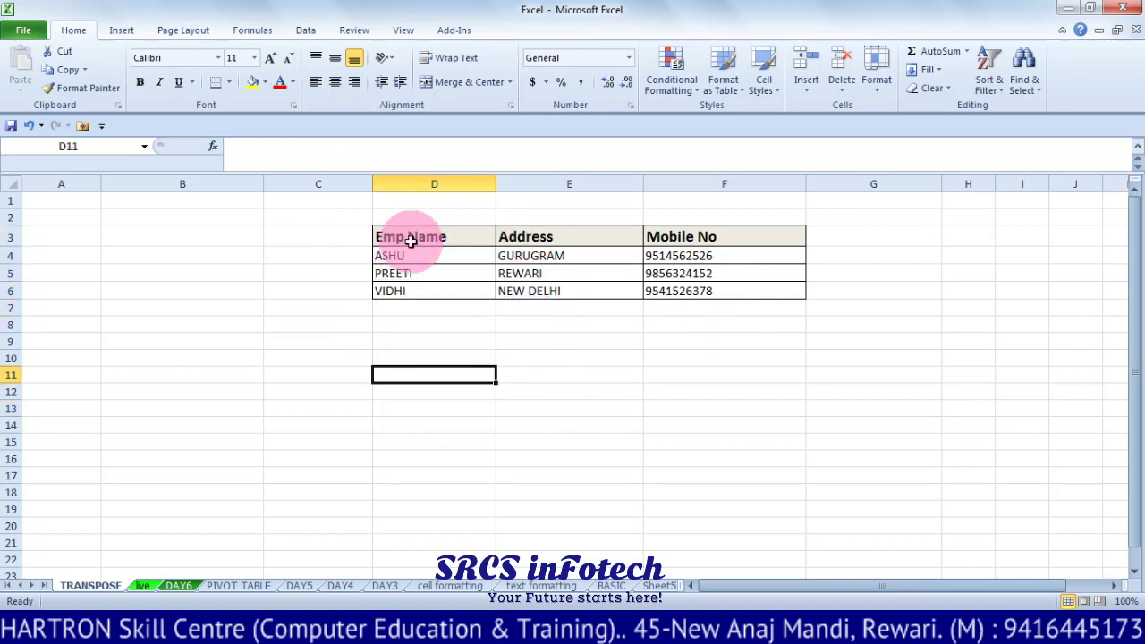
{"action": "left_click_drag", "start_coordinate": [405, 235], "coordinate": [725, 291]}
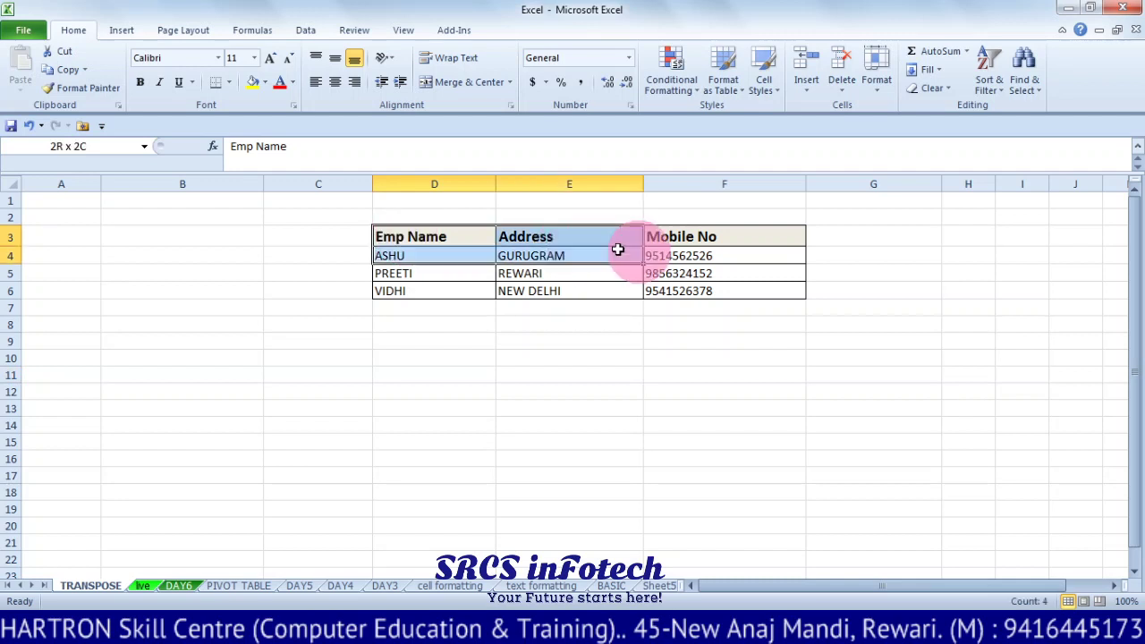
- Copy D3:F6 and Paste Special it with Transpose into D10, giving D10:G12
{"action": "right_click", "coordinate": [725, 293]}
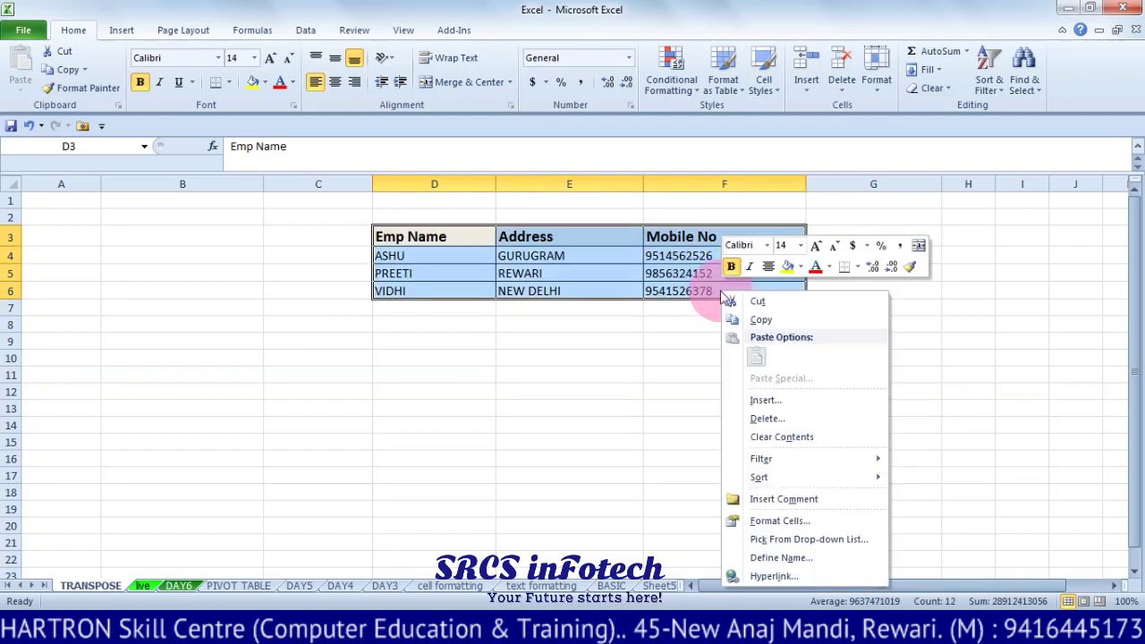
{"action": "left_click", "coordinate": [761, 320]}
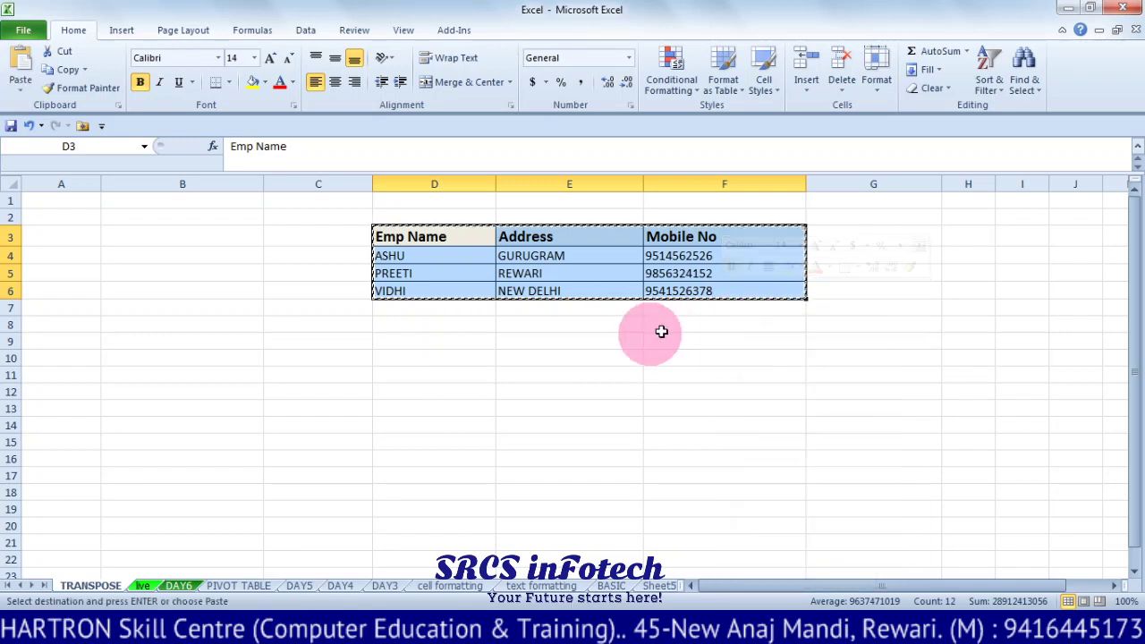
{"action": "left_click", "coordinate": [393, 360]}
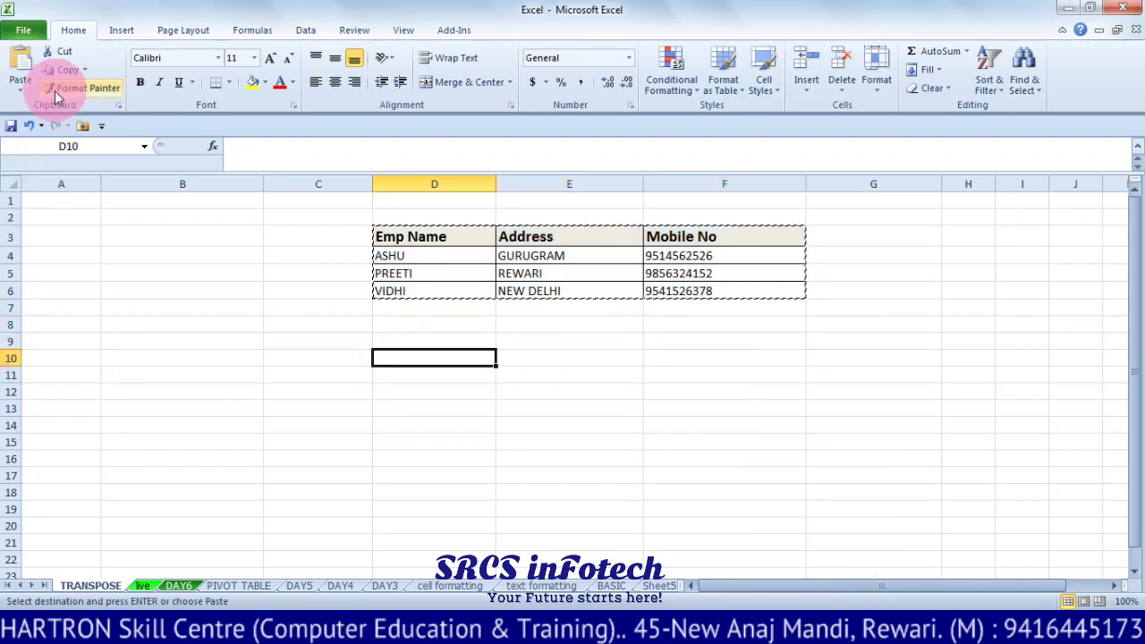
{"action": "left_click", "coordinate": [20, 90]}
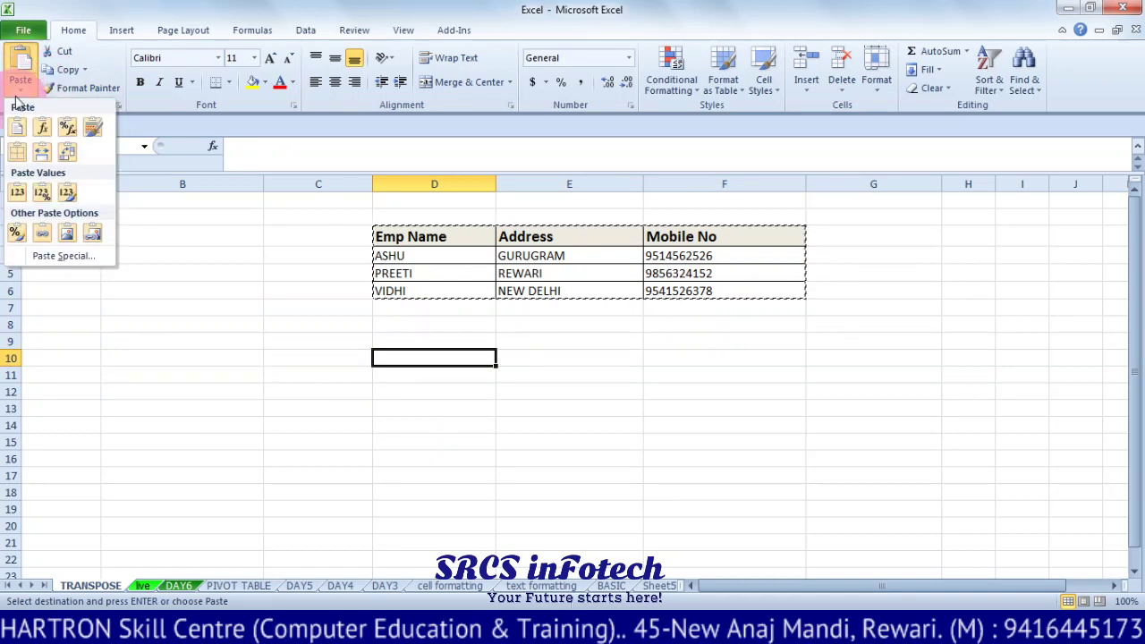
{"action": "left_click", "coordinate": [54, 256]}
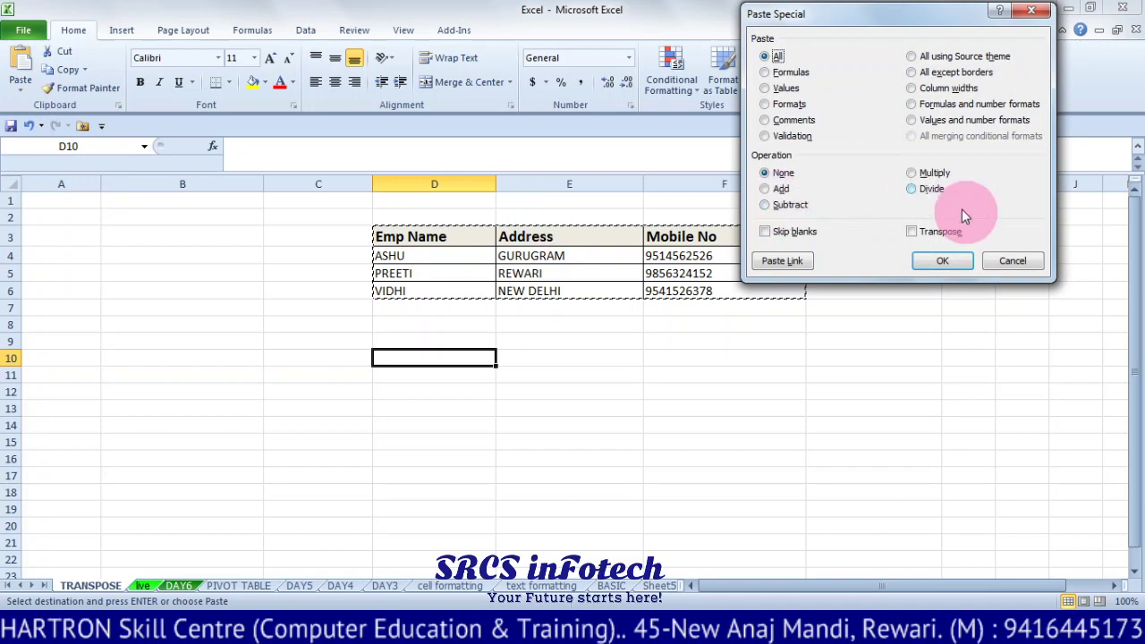
{"action": "left_click", "coordinate": [926, 231]}
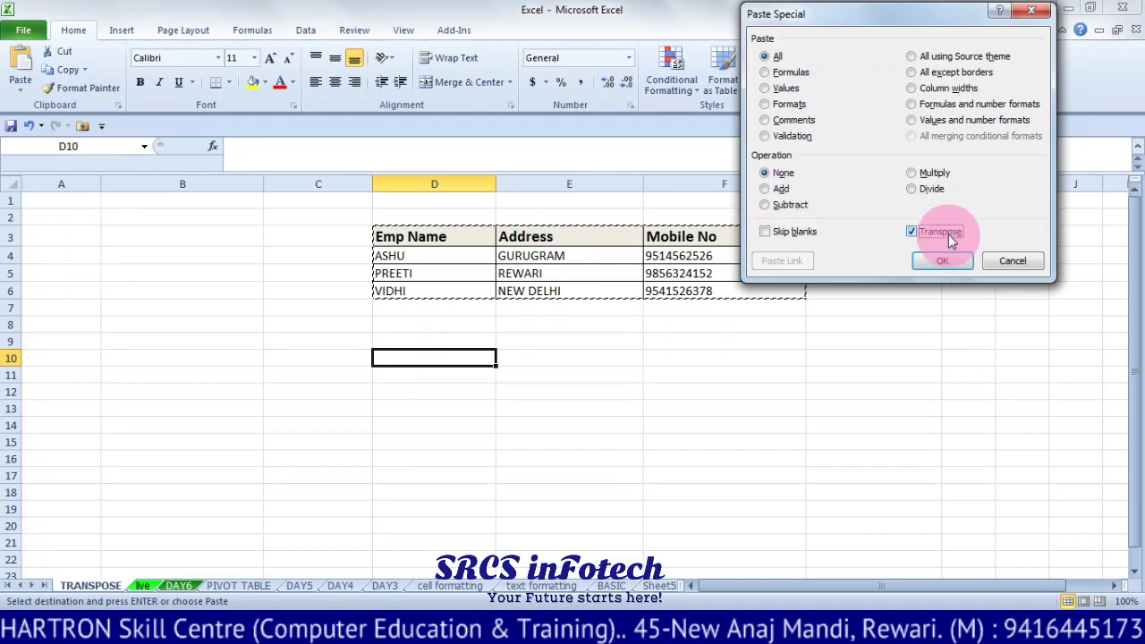
{"action": "left_click", "coordinate": [951, 263]}
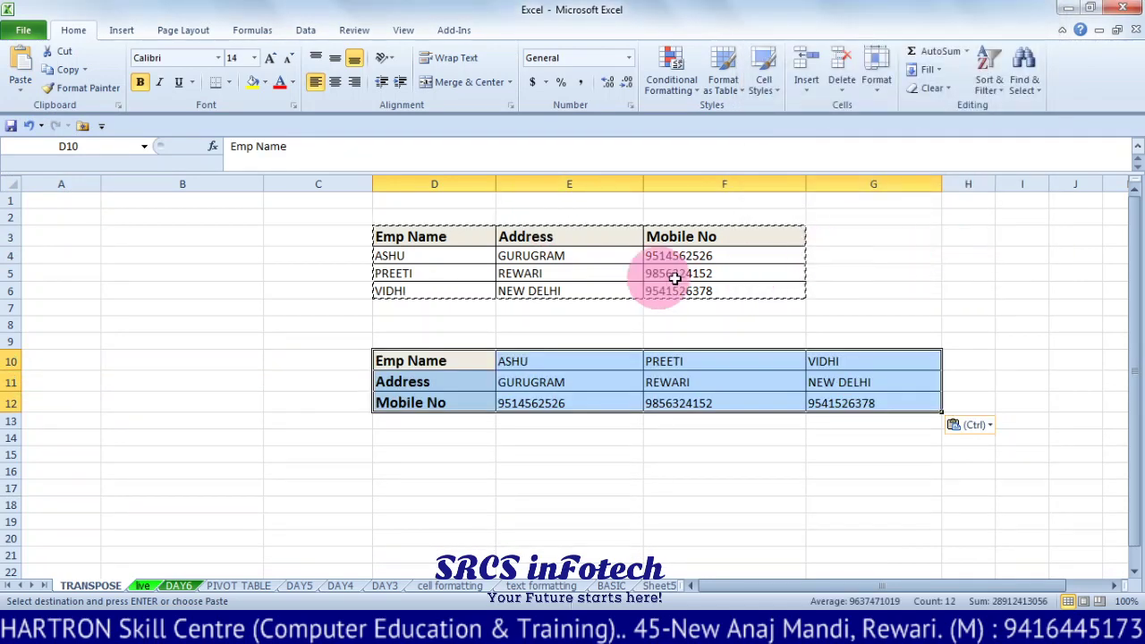
{"action": "key", "text": "Escape"}
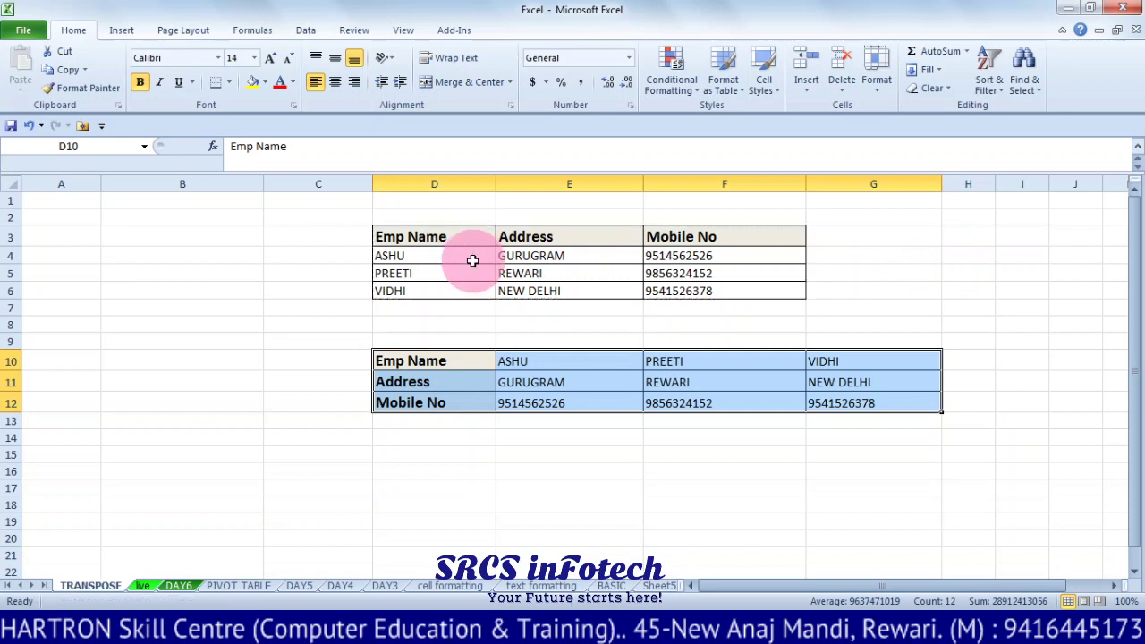
{"action": "left_click_drag", "start_coordinate": [426, 242], "coordinate": [446, 300]}
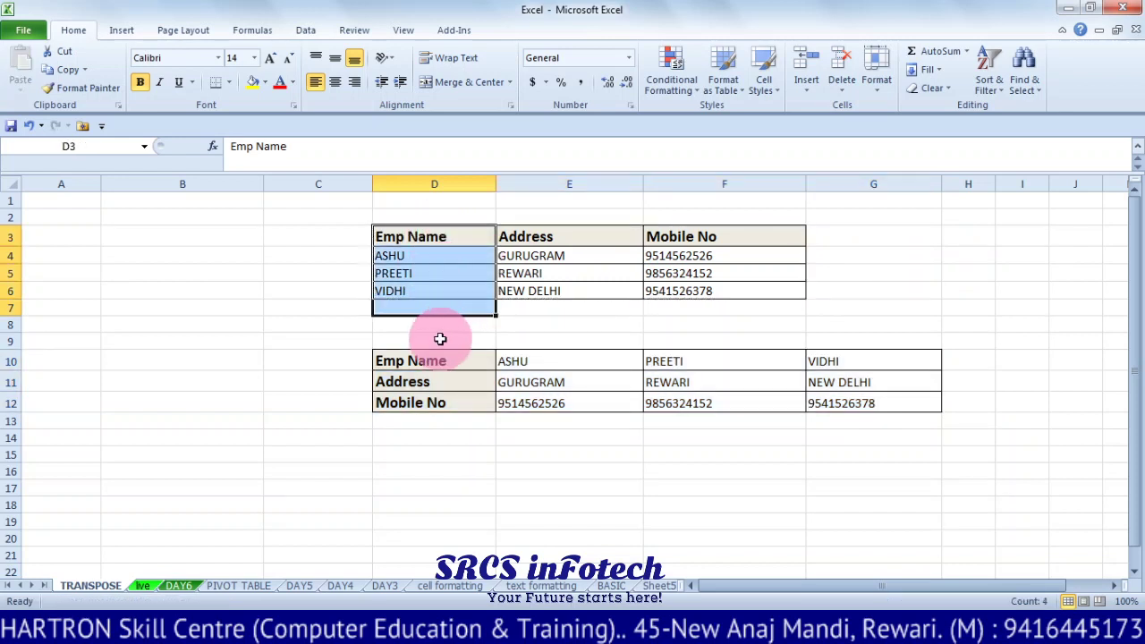
{"action": "left_click_drag", "start_coordinate": [438, 360], "coordinate": [859, 365]}
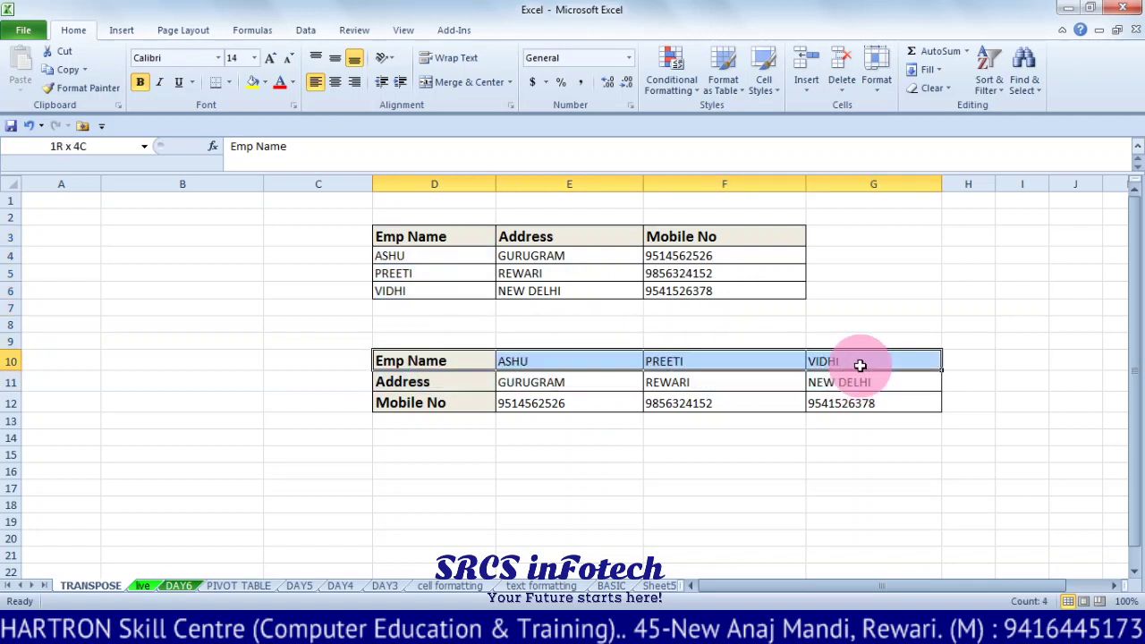
{"action": "left_click_drag", "start_coordinate": [588, 236], "coordinate": [599, 300]}
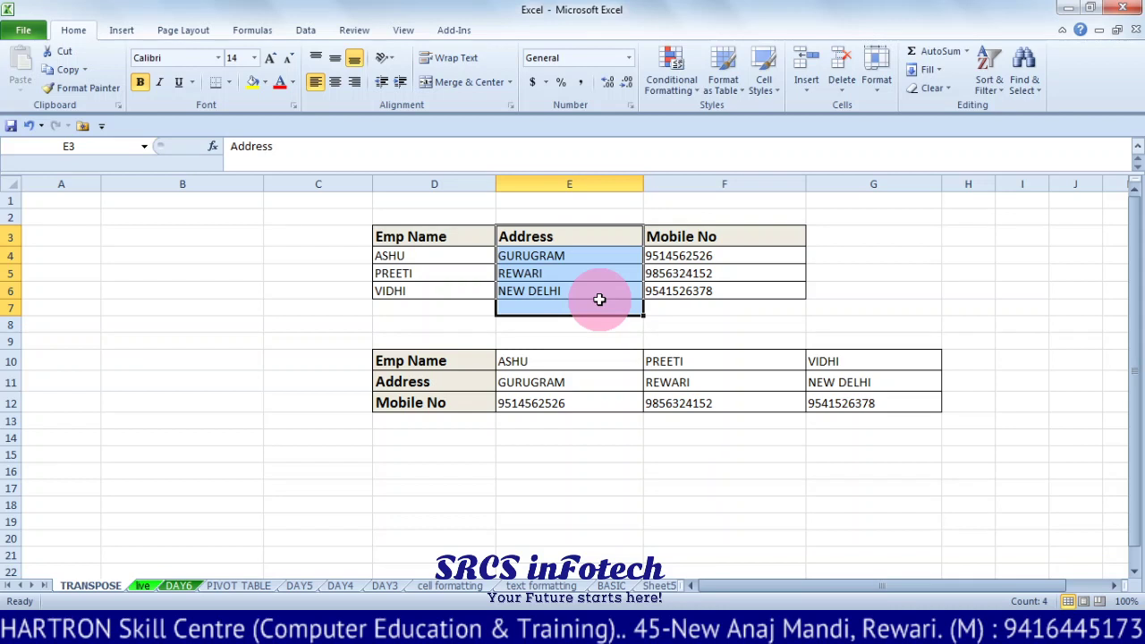
{"action": "left_click_drag", "start_coordinate": [421, 379], "coordinate": [818, 371]}
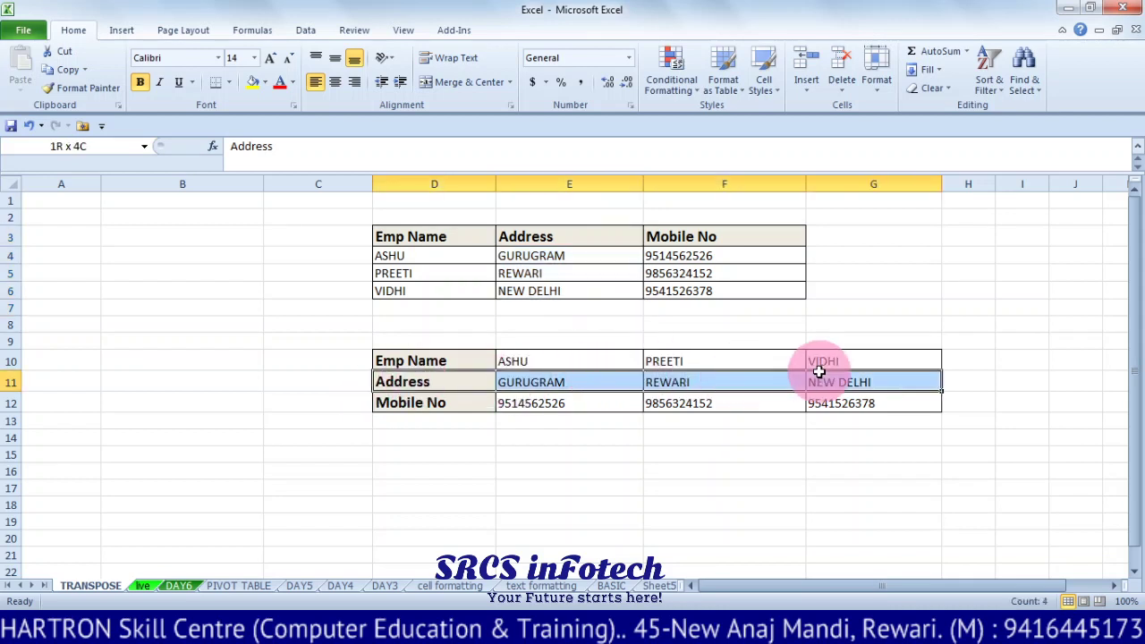
{"action": "left_click_drag", "start_coordinate": [703, 238], "coordinate": [720, 291]}
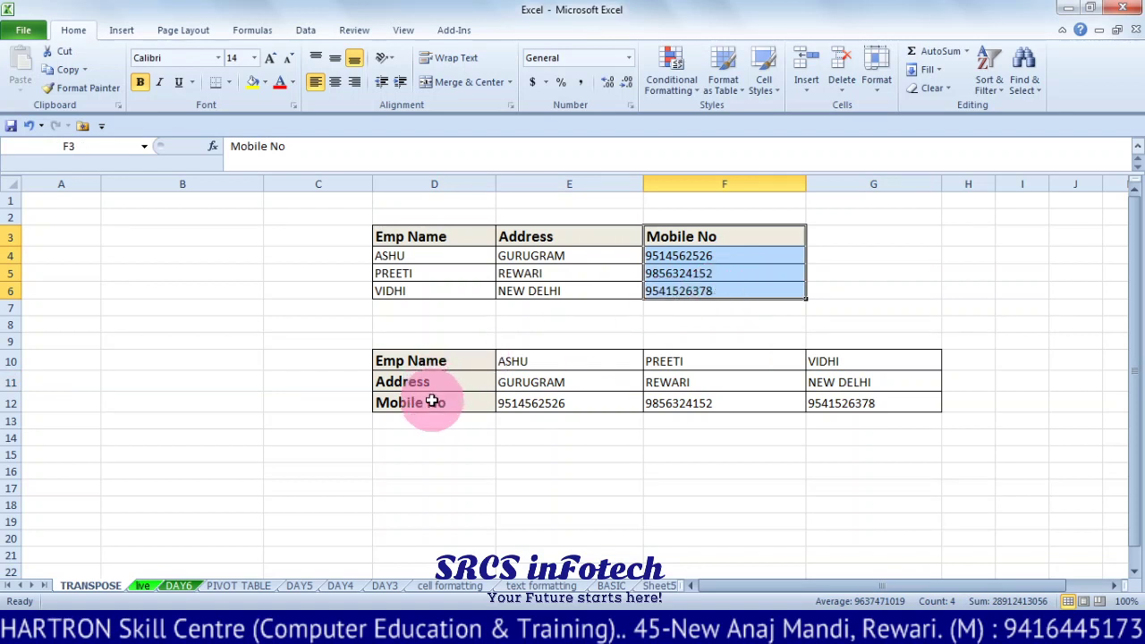
{"action": "mouse_move", "coordinate": [435, 404]}
{"action": "left_mouse_down"}
{"action": "mouse_move", "coordinate": [715, 396]}
{"action": "mouse_move", "coordinate": [822, 407]}
{"action": "left_mouse_up"}
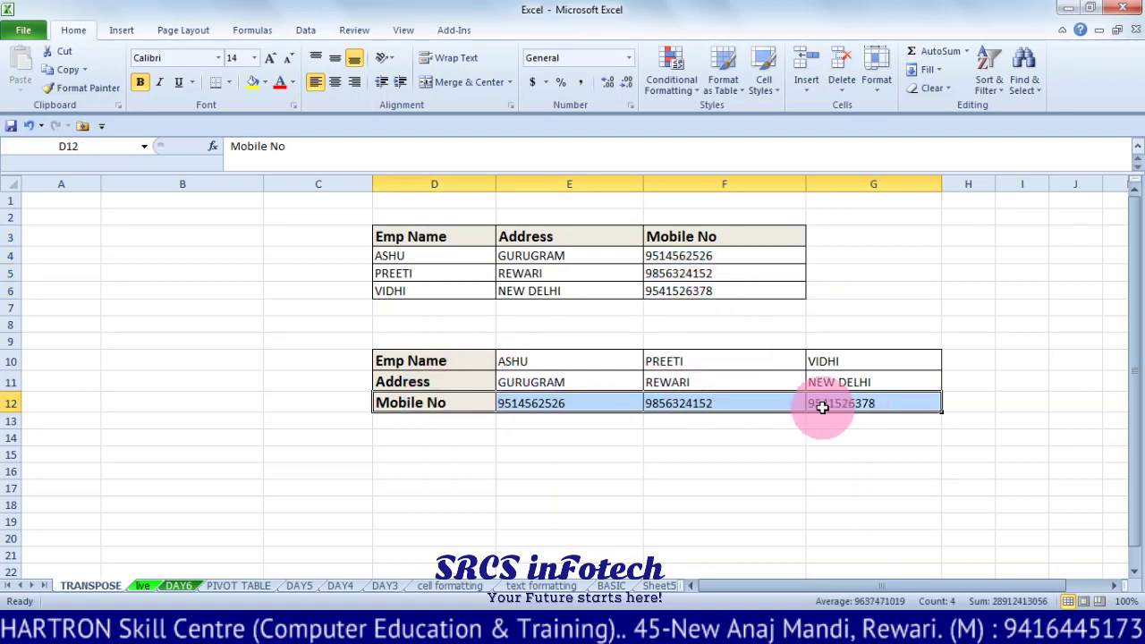
{"action": "left_click", "coordinate": [706, 500]}
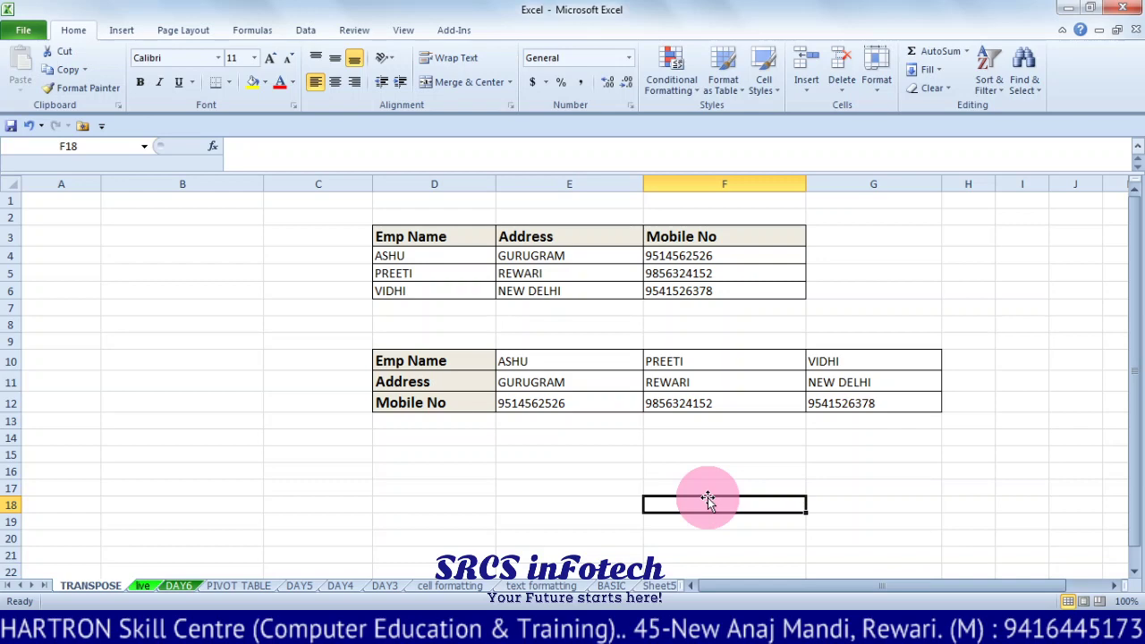
- Return to the 'live' sheet with the March-2020 salary table
{"action": "left_click", "coordinate": [145, 583]}
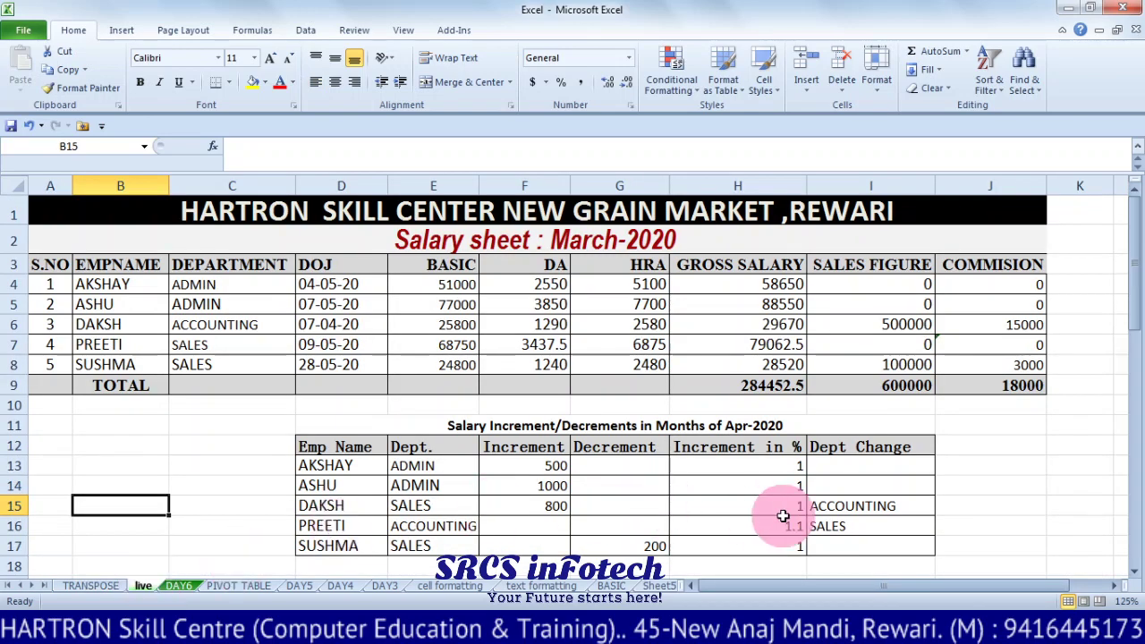